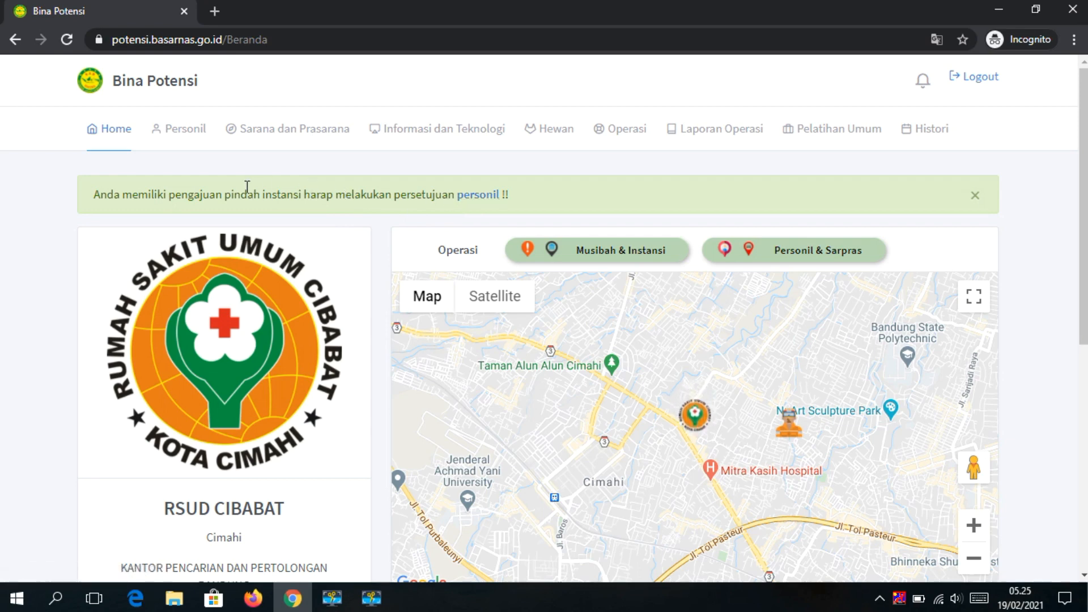
# Open the personnel page from the home page's approval notice and review the Persetujuan Personil and Daftar Personil tables
pyautogui.click(478, 195)
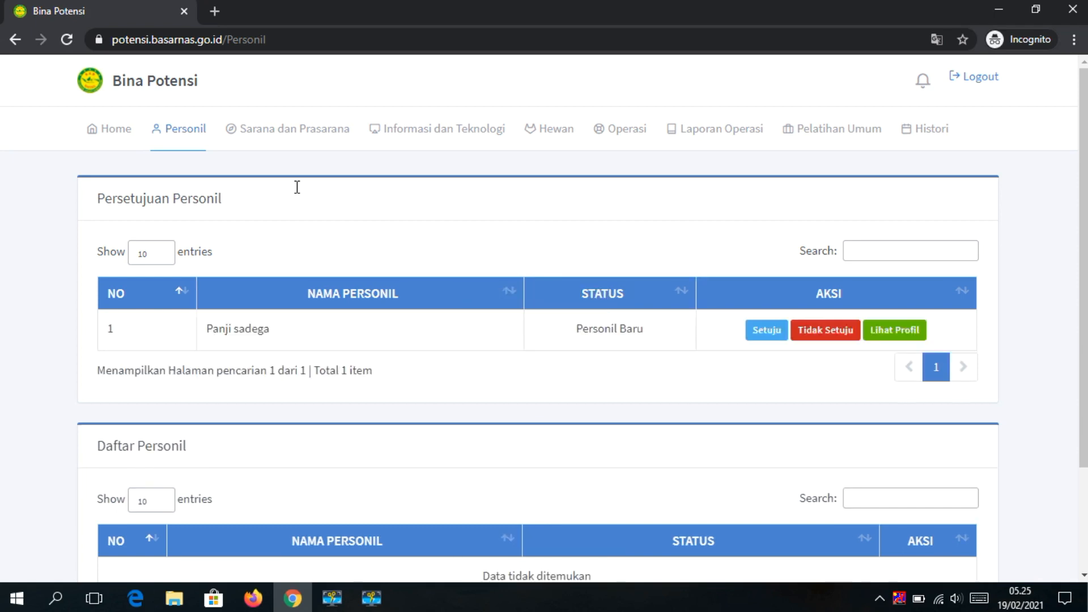
pyautogui.moveTo(1083, 194)
pyautogui.mouseDown()
pyautogui.moveTo(1082, 295)
pyautogui.moveTo(1082, 206)
pyautogui.mouseUp()
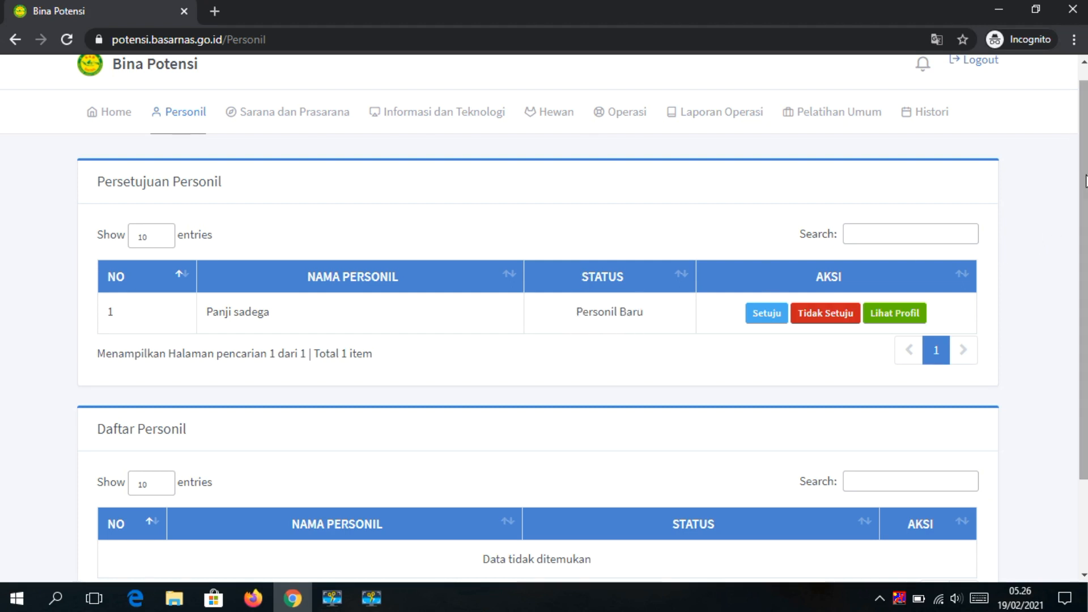
pyautogui.scroll(-3, 1085, 278)
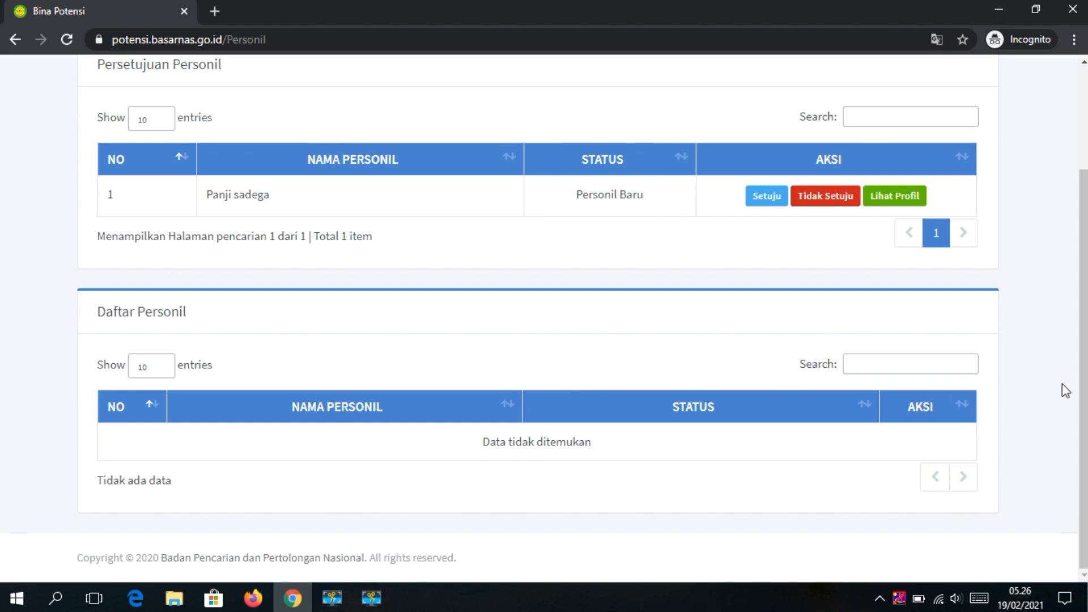
pyautogui.scroll(3, 1084, 397)
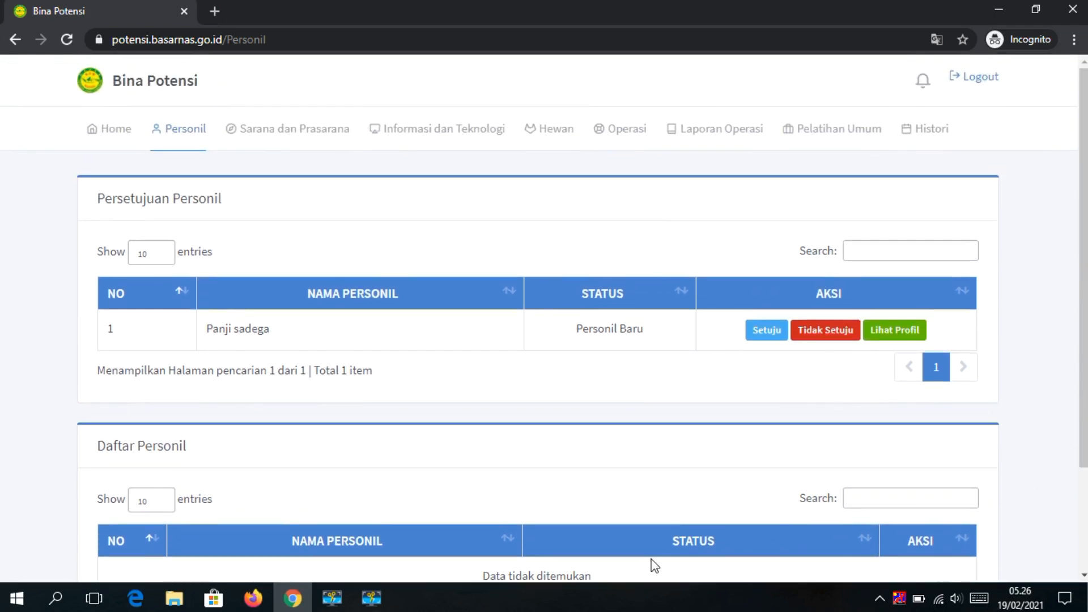
# View the full profile of the person awaiting approval as Personil Baru, then close it
pyautogui.click(902, 334)
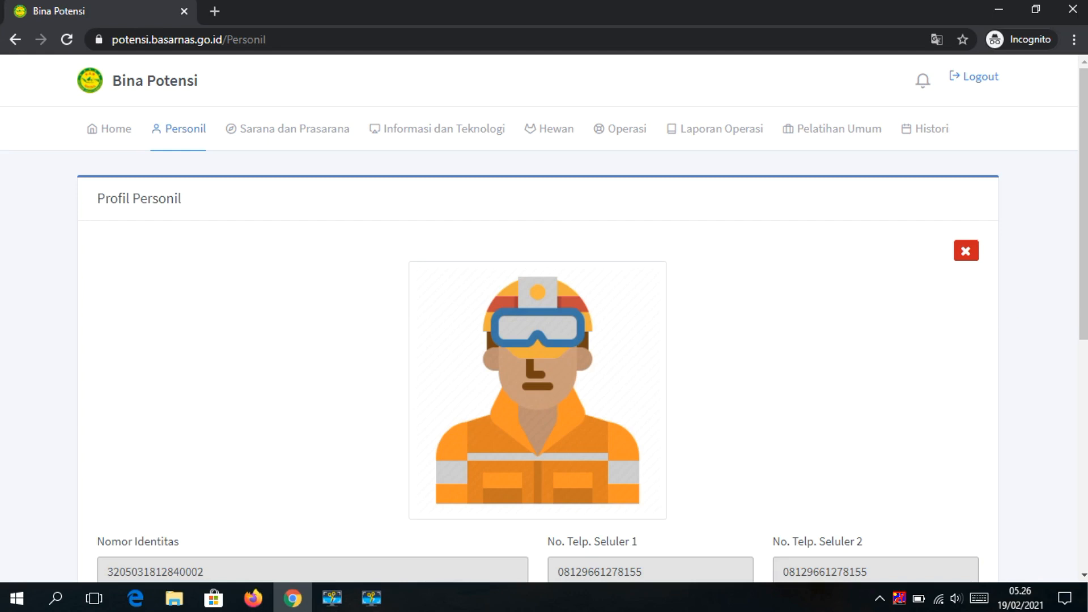
pyautogui.moveTo(1077, 223); pyautogui.dragTo(1072, 434)
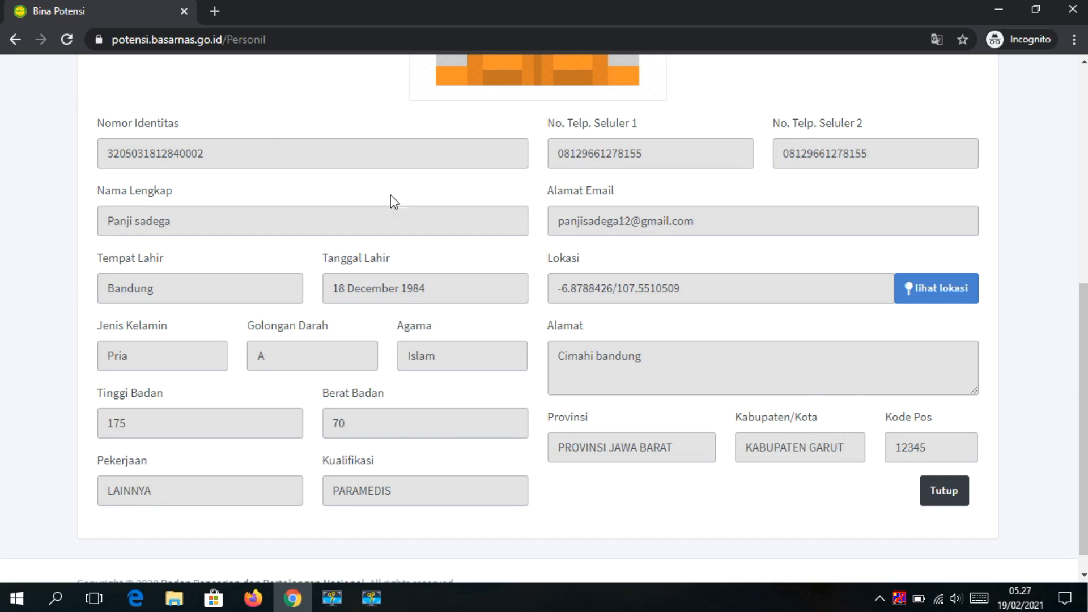
pyautogui.click(936, 498)
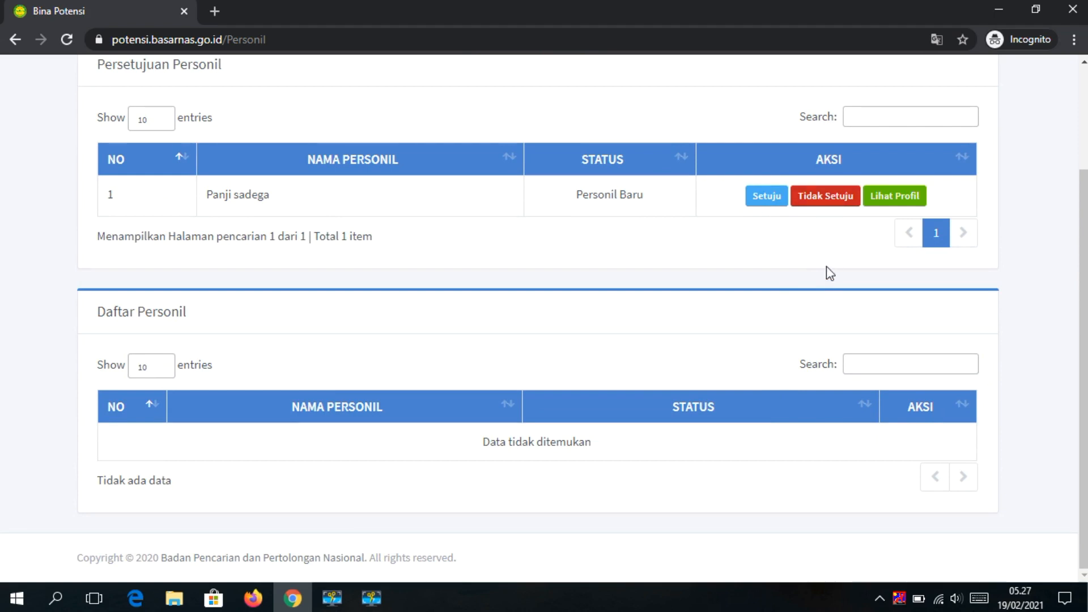
pyautogui.click(830, 199)
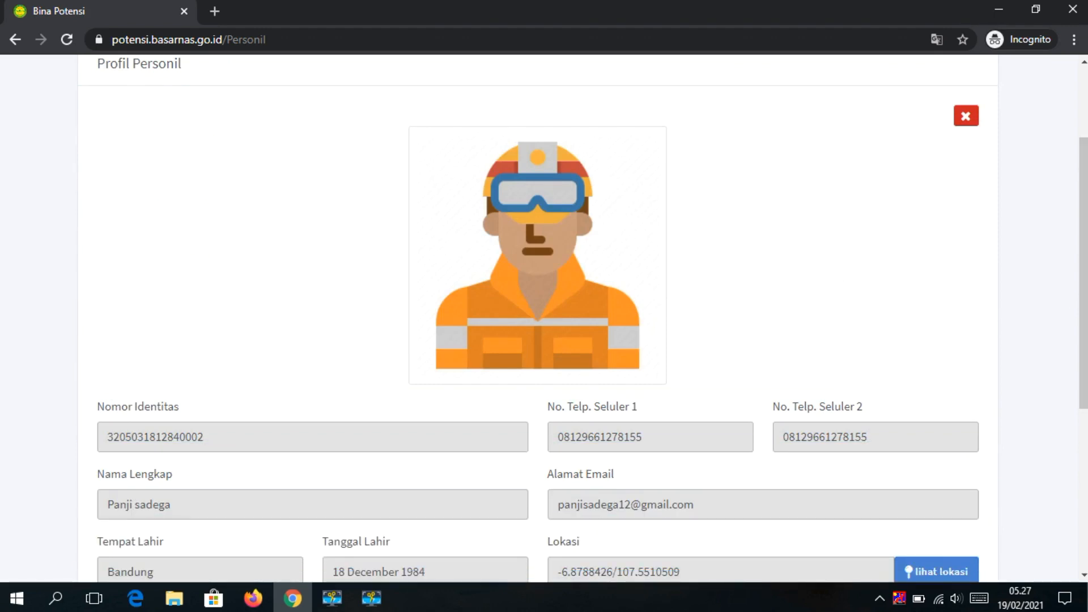
pyautogui.moveTo(1083, 193); pyautogui.dragTo(1084, 443)
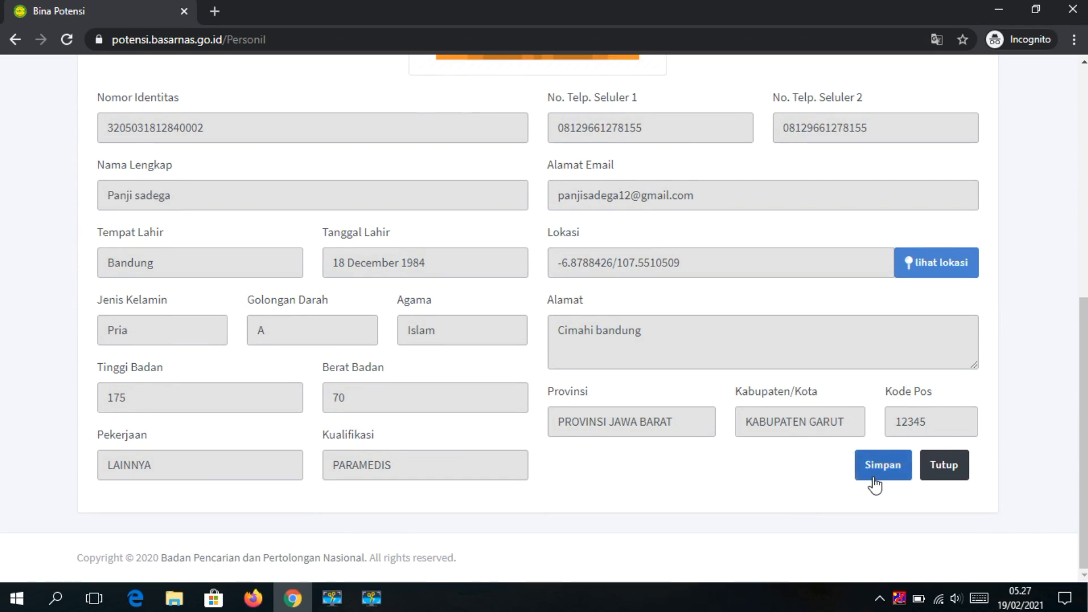
pyautogui.click(943, 468)
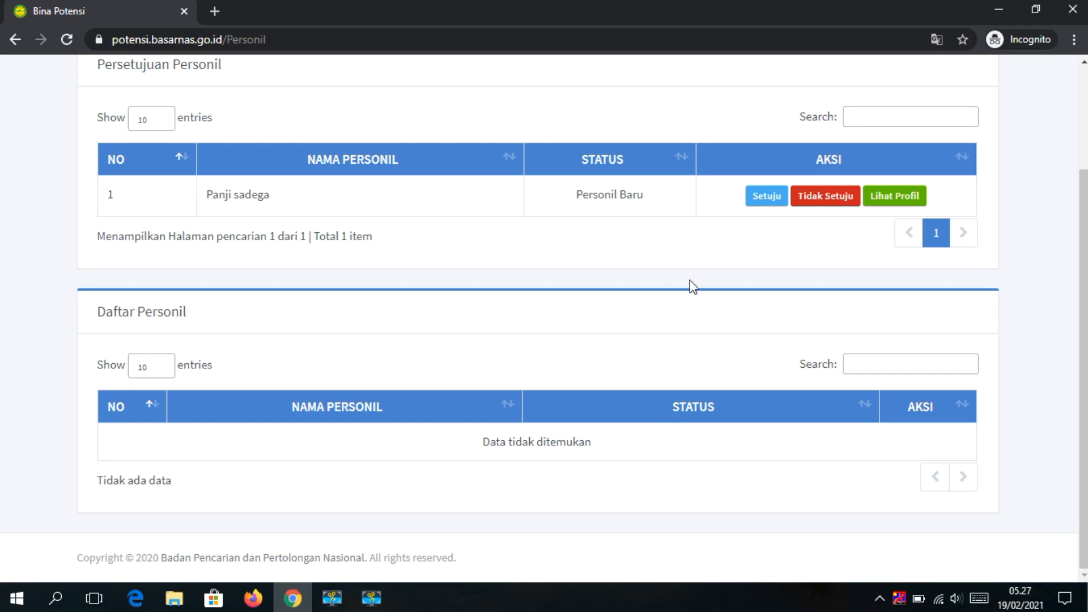
# Approve the pending Personil Baru request, save the decision, and dismiss the confirmation
pyautogui.click(773, 198)
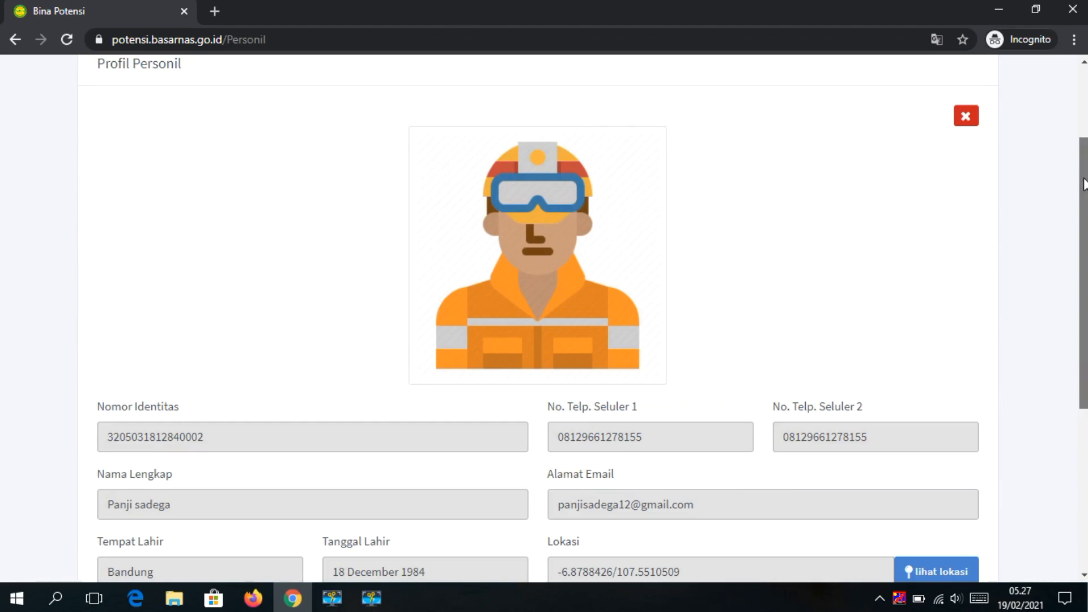
pyautogui.moveTo(1084, 184); pyautogui.dragTo(1081, 397)
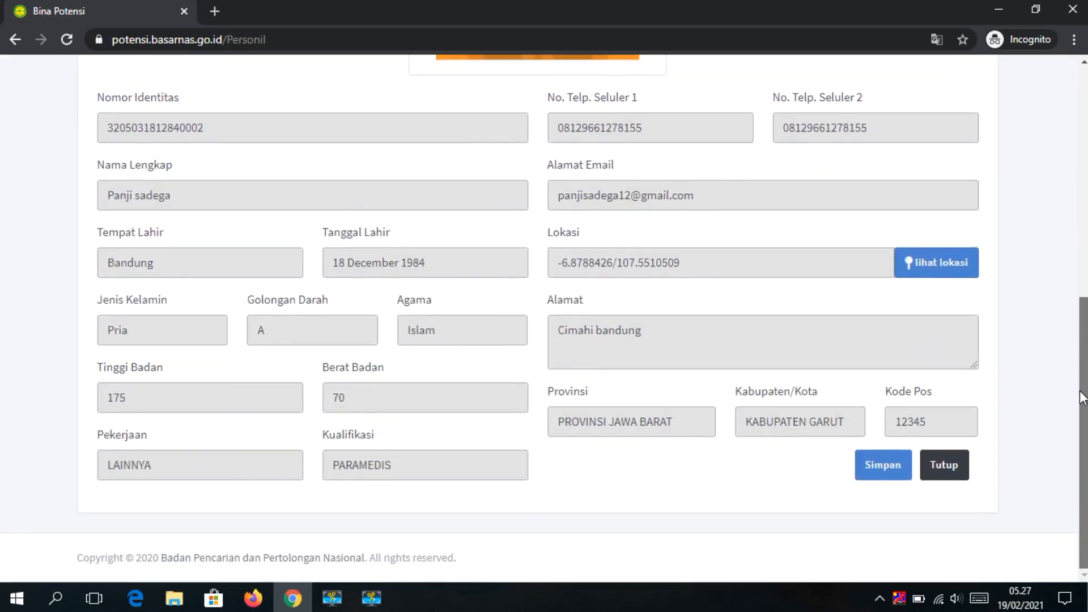
pyautogui.click(891, 474)
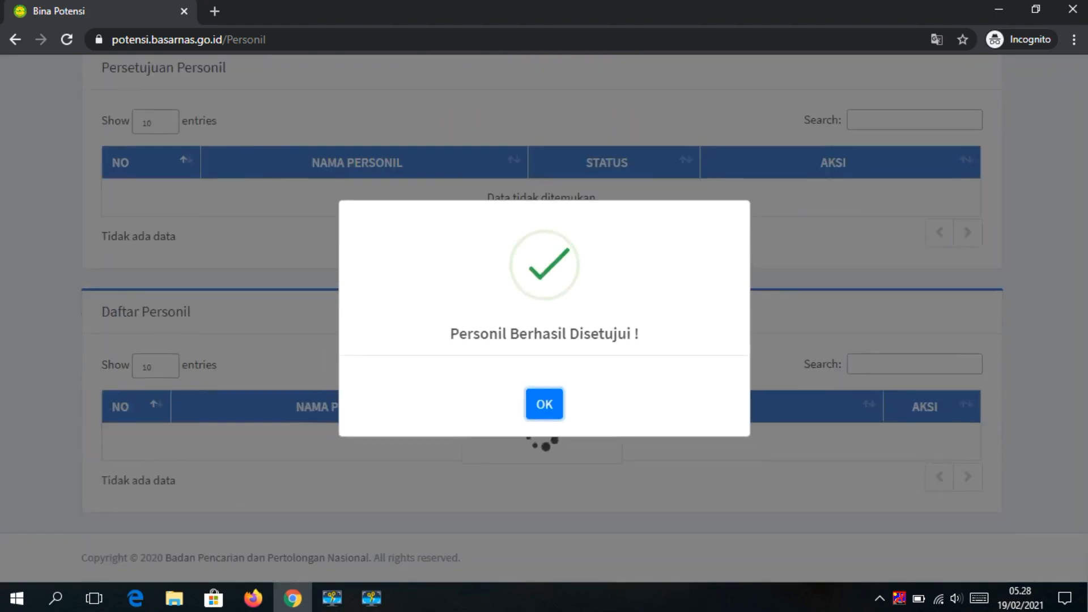
pyautogui.click(545, 405)
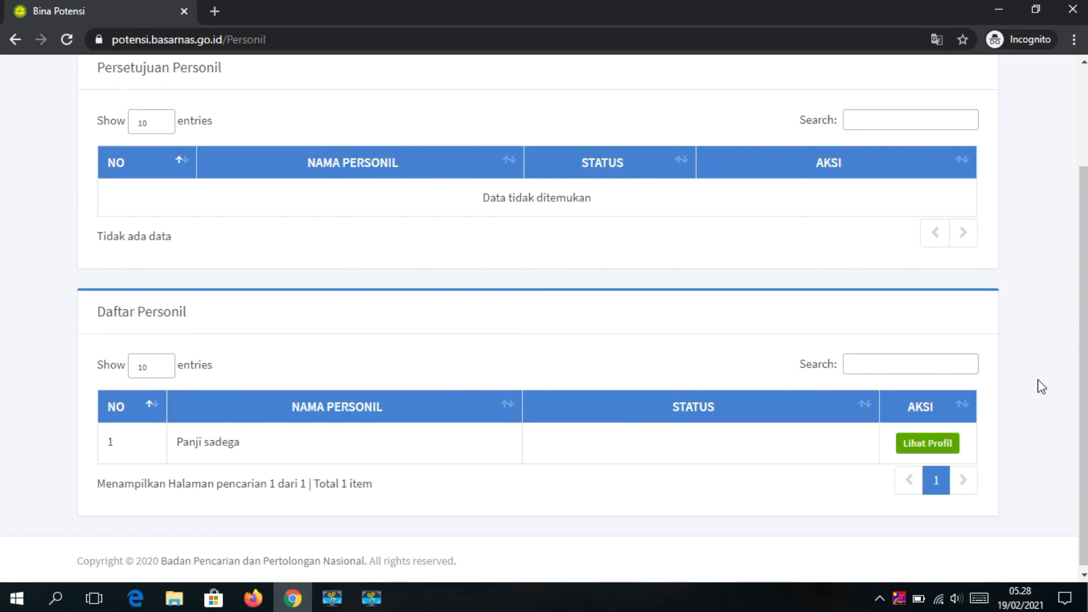
# Review the approved person's profile from the Daftar Personil table and close it
pyautogui.click(936, 443)
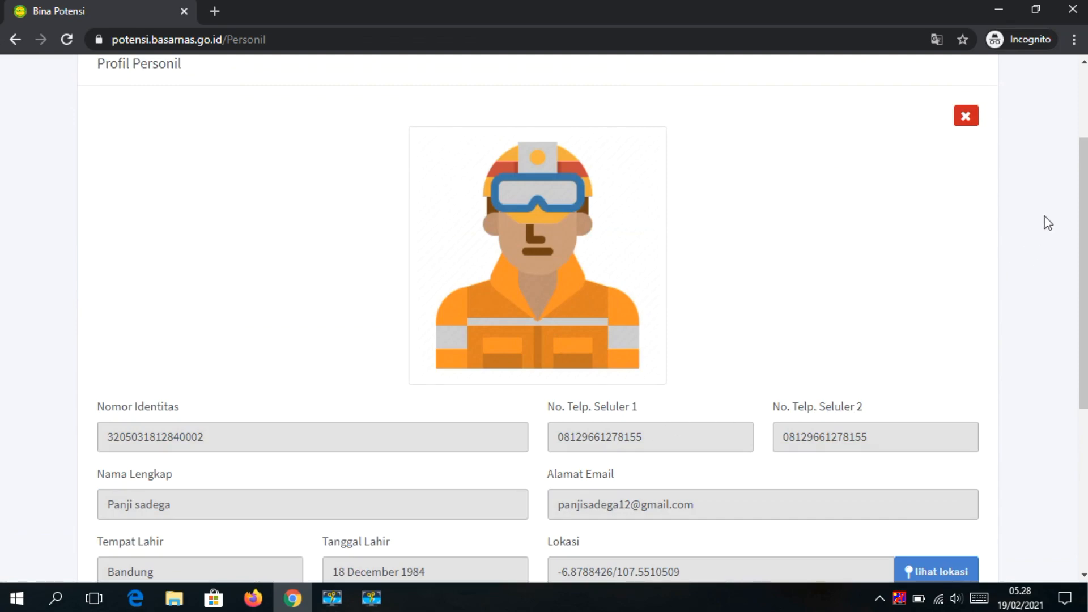
pyautogui.scroll(-5, 1077, 170)
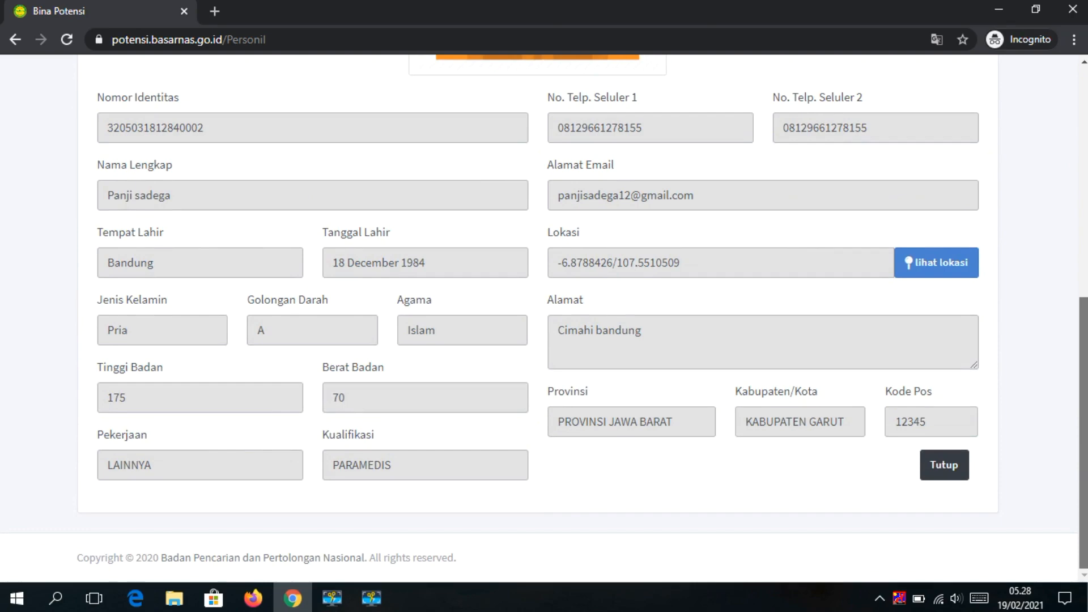
pyautogui.scroll(5, 1083, 122)
pyautogui.moveTo(1085, 199); pyautogui.dragTo(1073, 107)
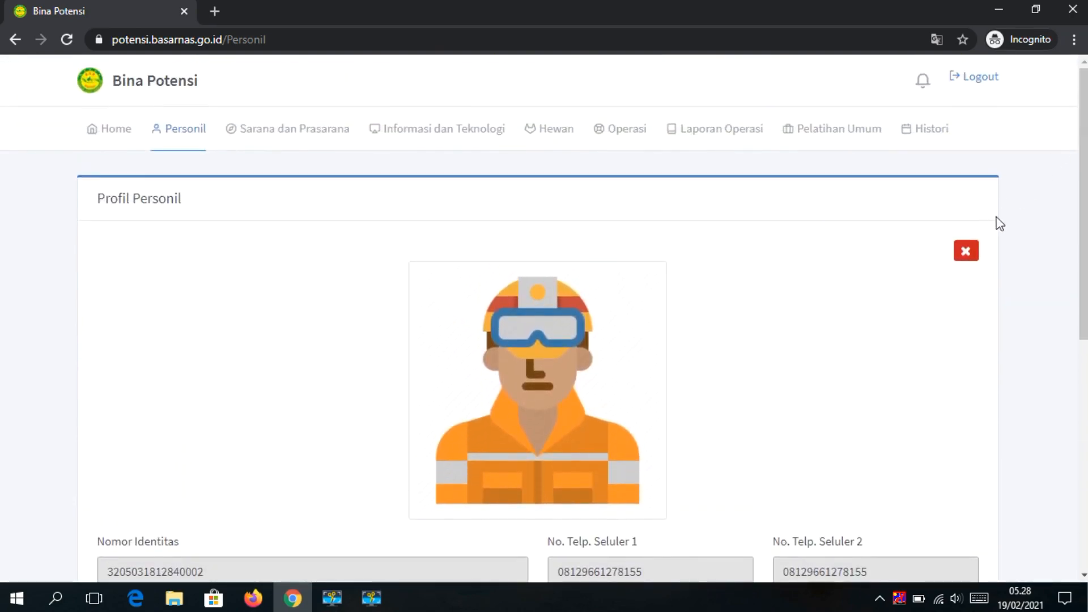
pyautogui.click(966, 251)
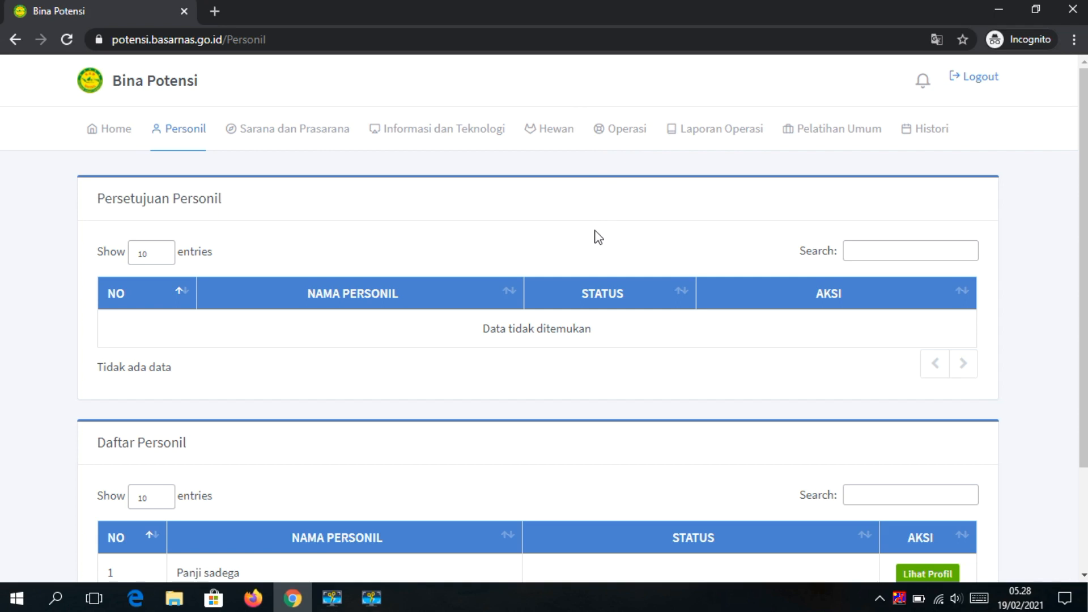
# Open the Operasi page and examine the Data Peristiwa and Data Operasi yang Sedang Diikuti tables
pyautogui.click(622, 139)
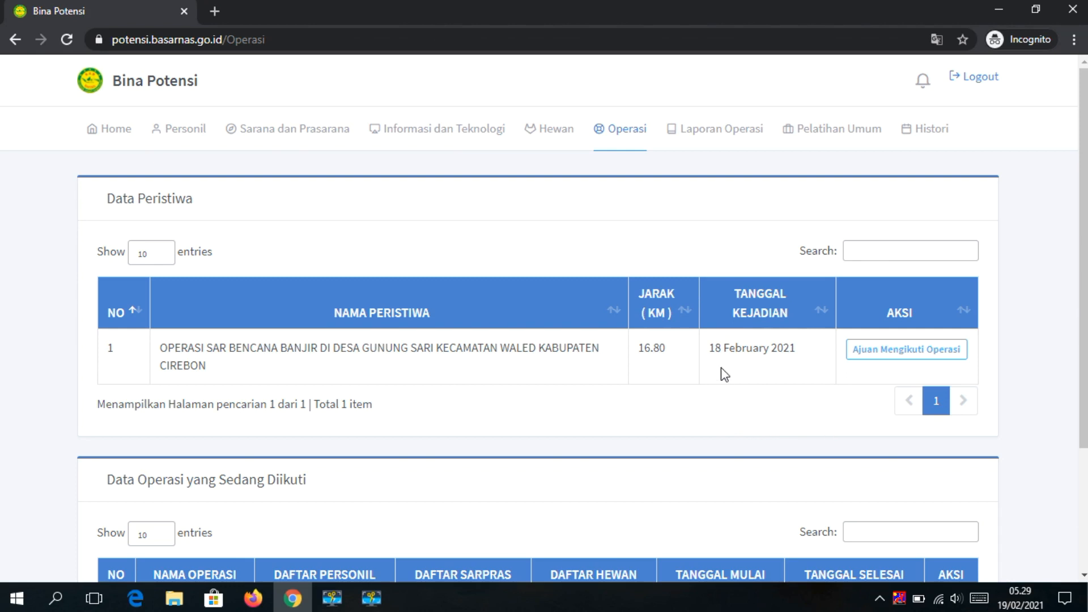
pyautogui.moveTo(1087, 217); pyautogui.dragTo(1087, 227)
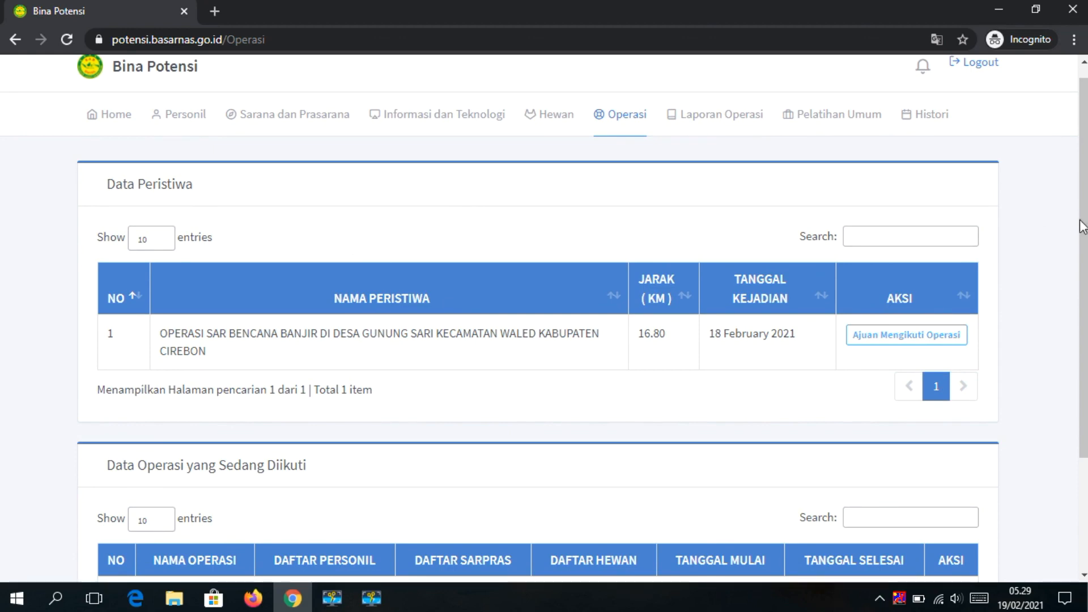
pyautogui.scroll(-3, 1083, 226)
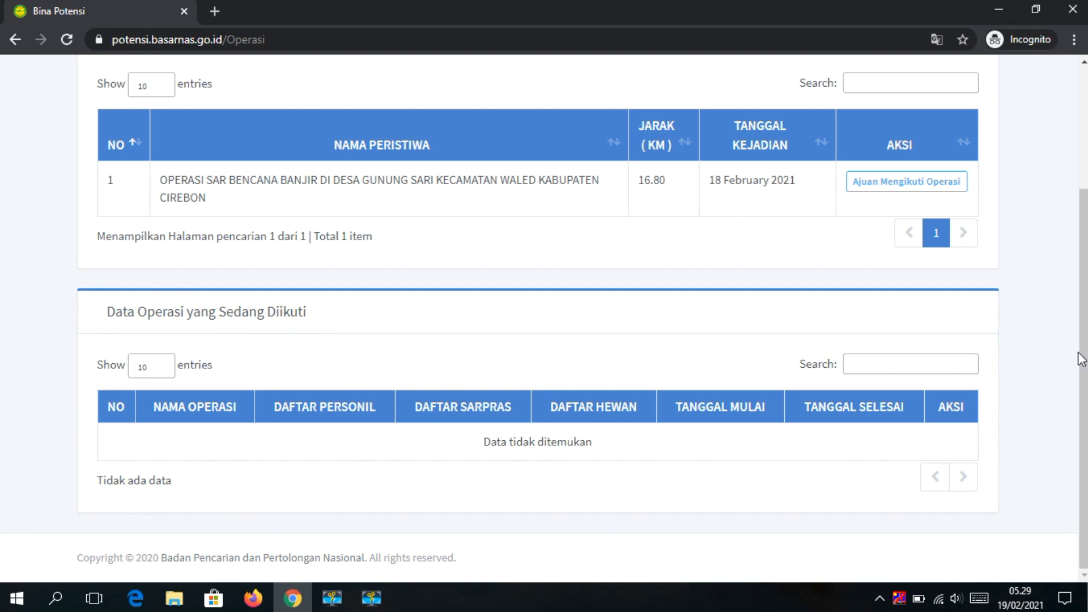
pyautogui.scroll(3, 1084, 332)
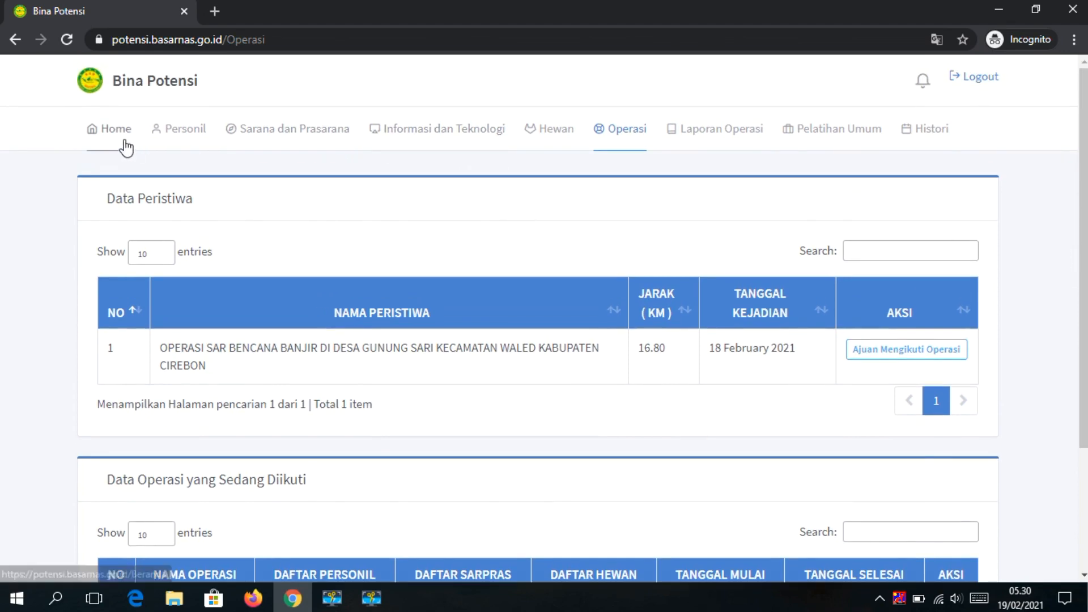
# Return to the home page and examine the Data Musibah list below the map
pyautogui.click(125, 147)
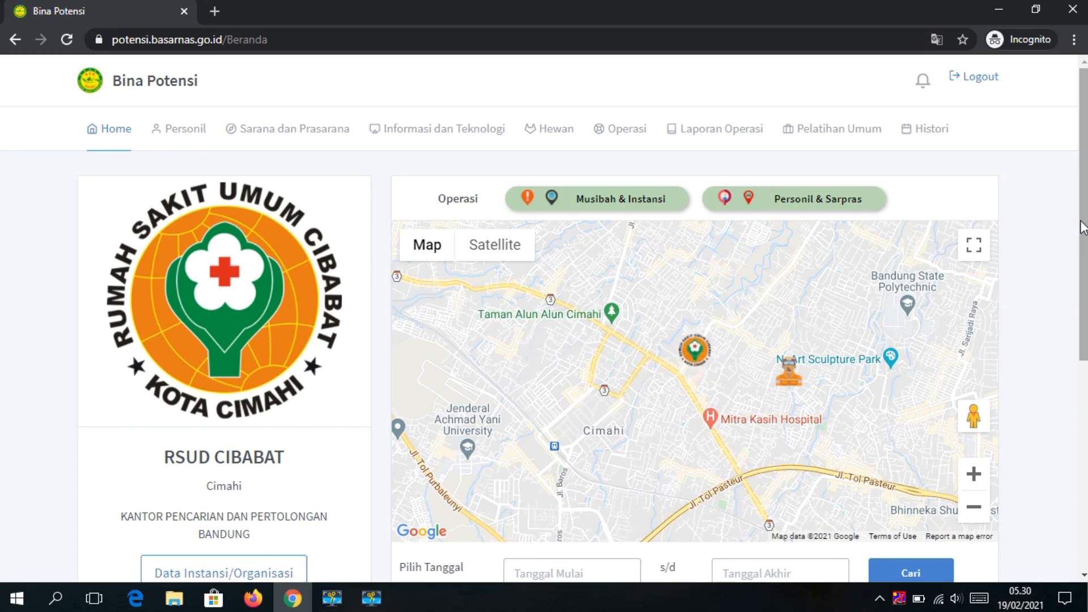
pyautogui.moveTo(1086, 214); pyautogui.dragTo(1083, 377)
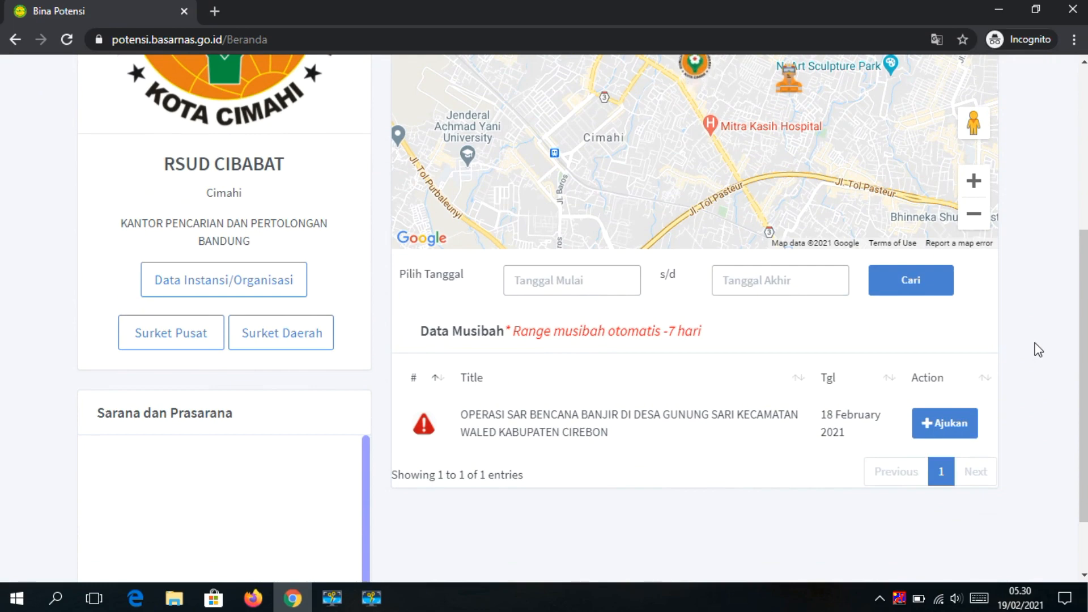
pyautogui.rightClick(833, 433)
pyautogui.click(591, 327)
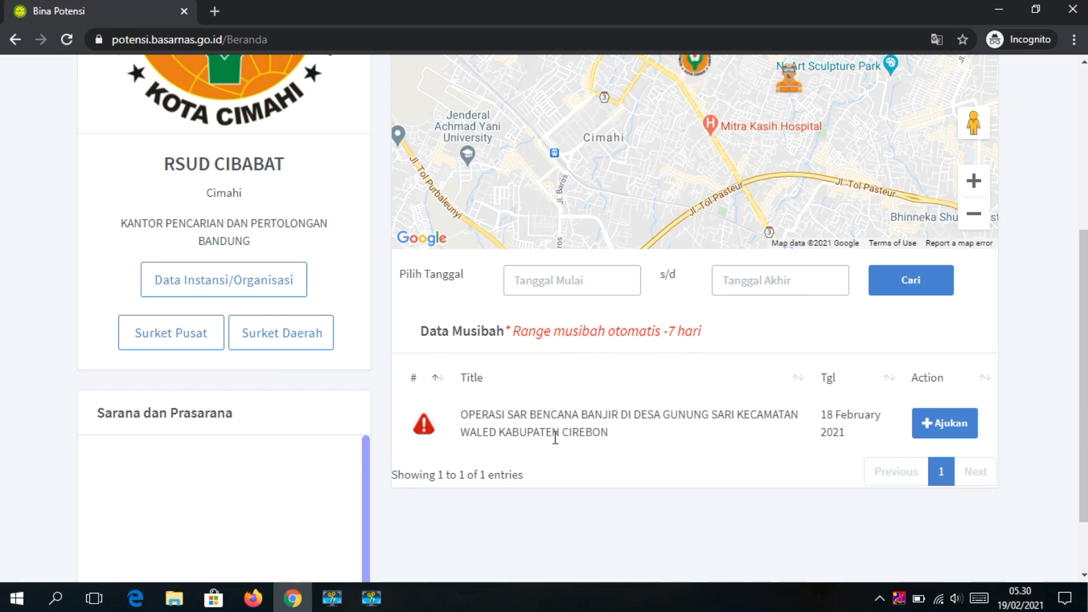
# Search the Data Musibah list for incidents dated from 01-02-2021 to 08-02-2021
pyautogui.click(548, 290)
pyautogui.click(545, 127)
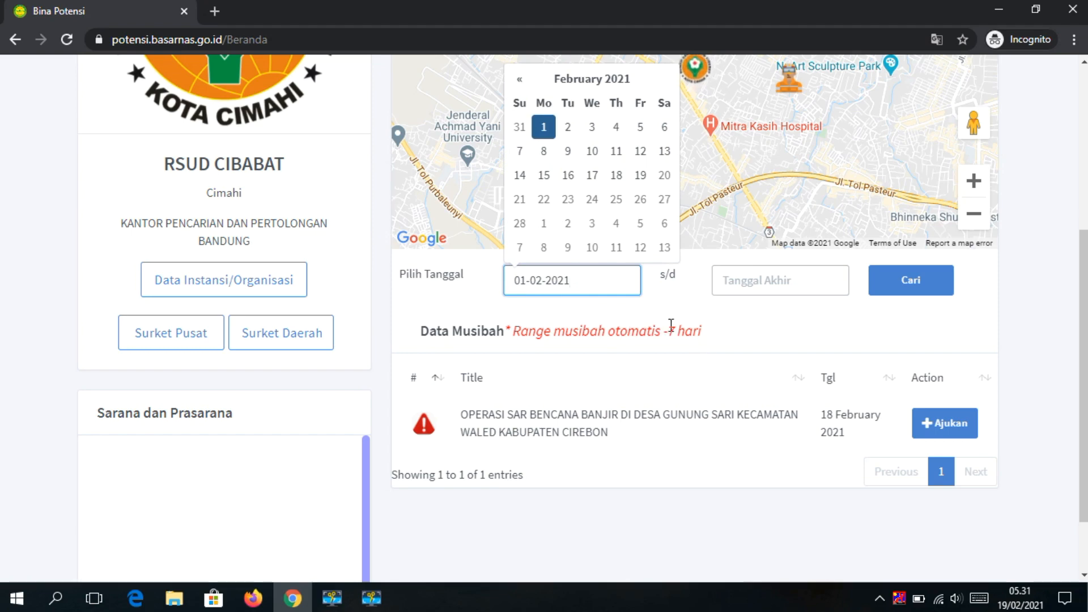
pyautogui.click(749, 277)
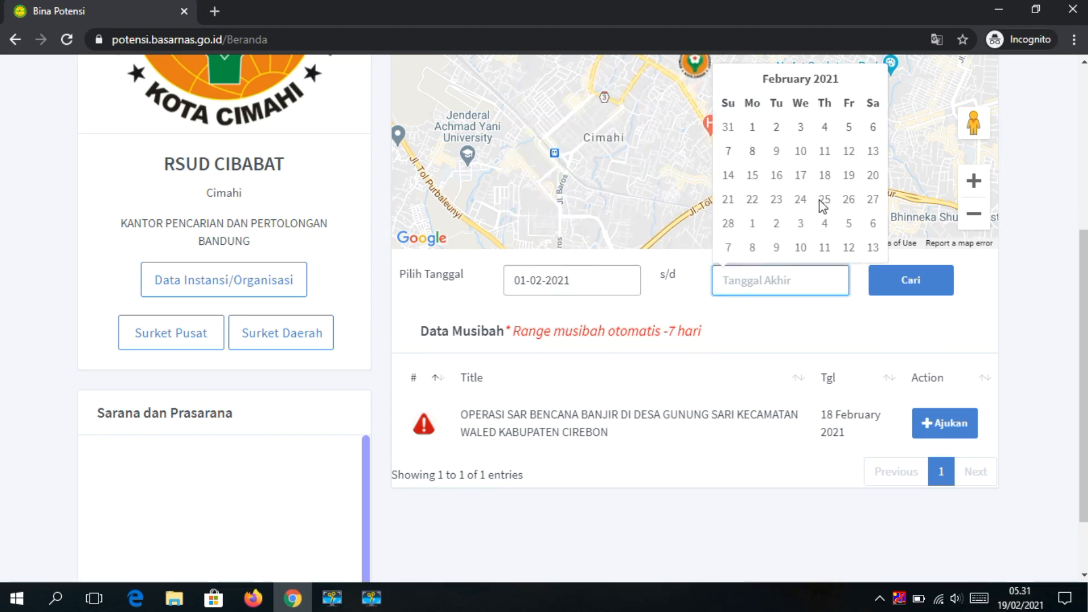
pyautogui.click(752, 151)
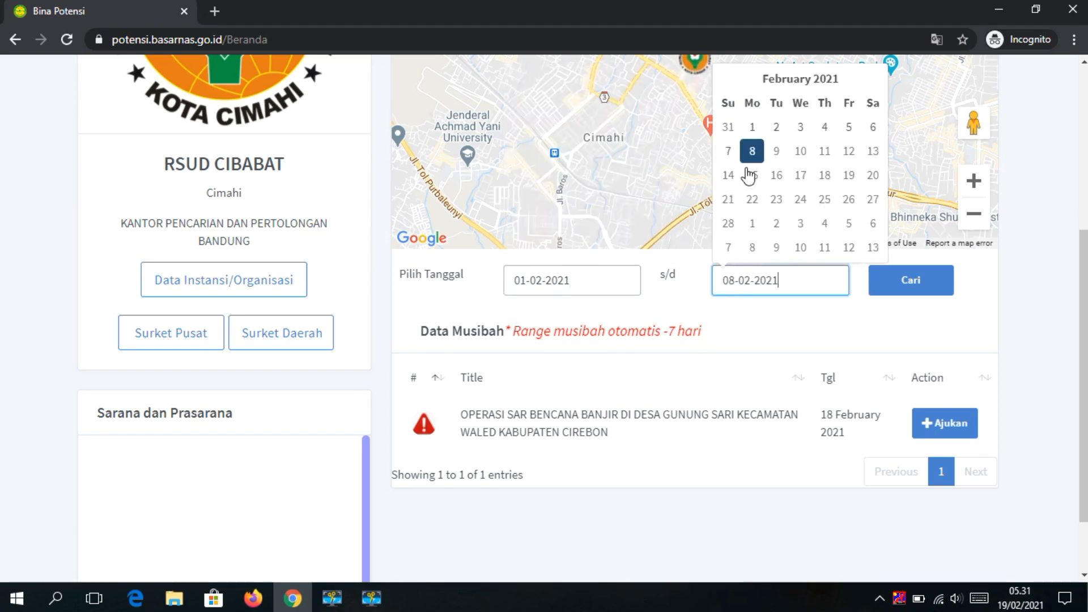
pyautogui.click(763, 318)
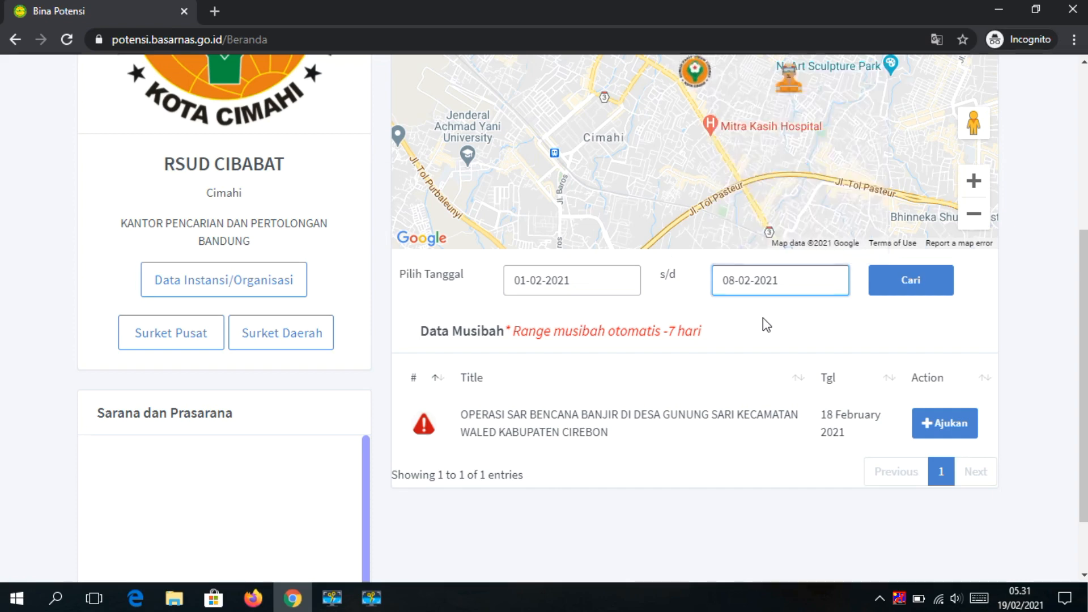
pyautogui.click(931, 292)
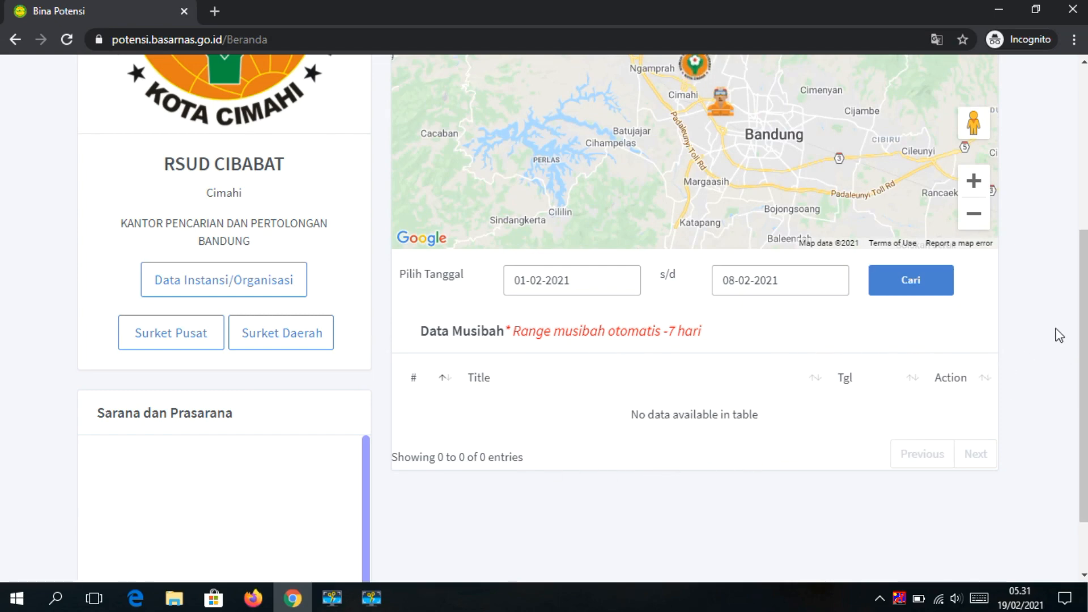
# Reload the home page to clear the date filter and view the default Data Musibah list
pyautogui.scroll(4, 1080, 331)
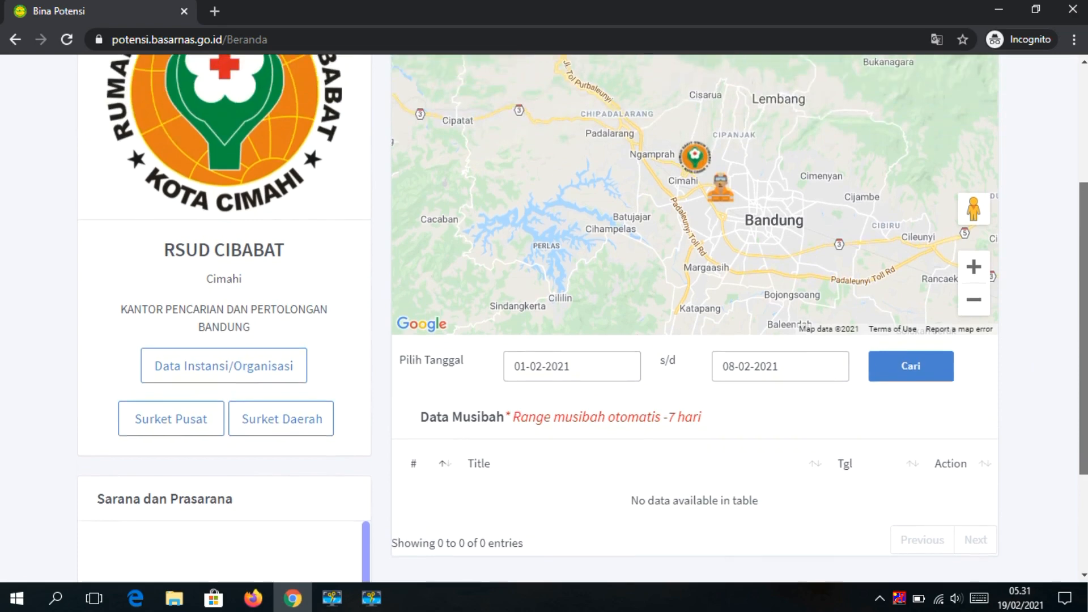
pyautogui.scroll(2, 1080, 331)
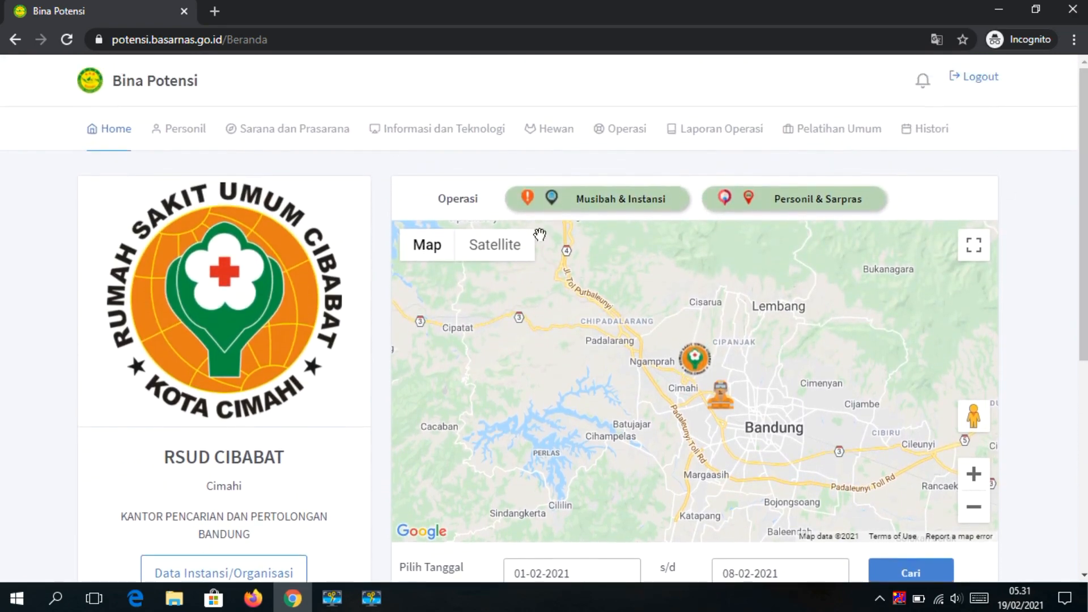
pyautogui.click(66, 39)
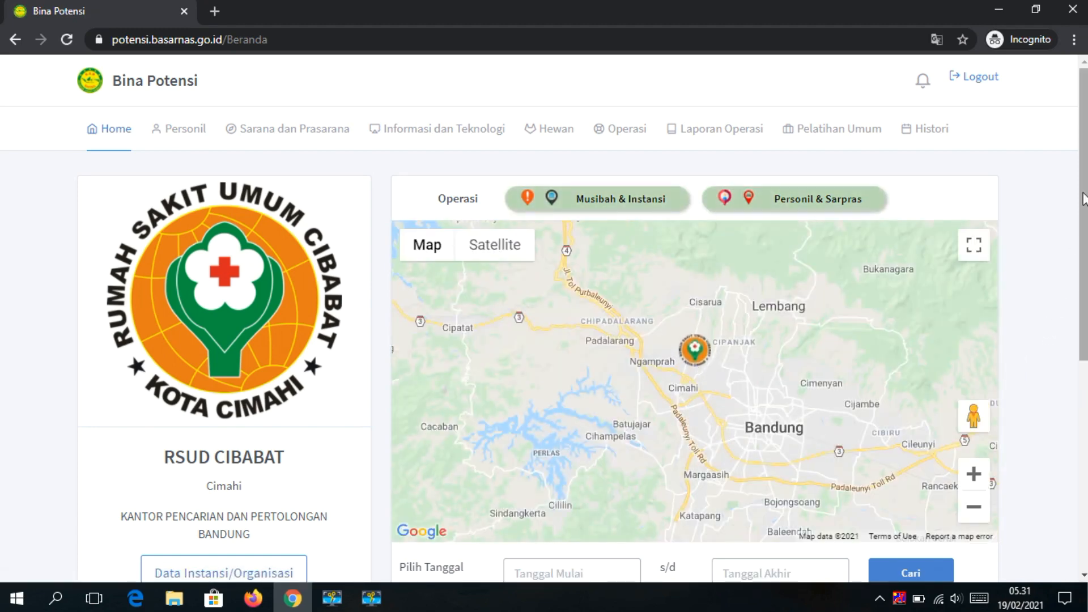
pyautogui.moveTo(1084, 198); pyautogui.dragTo(1084, 289)
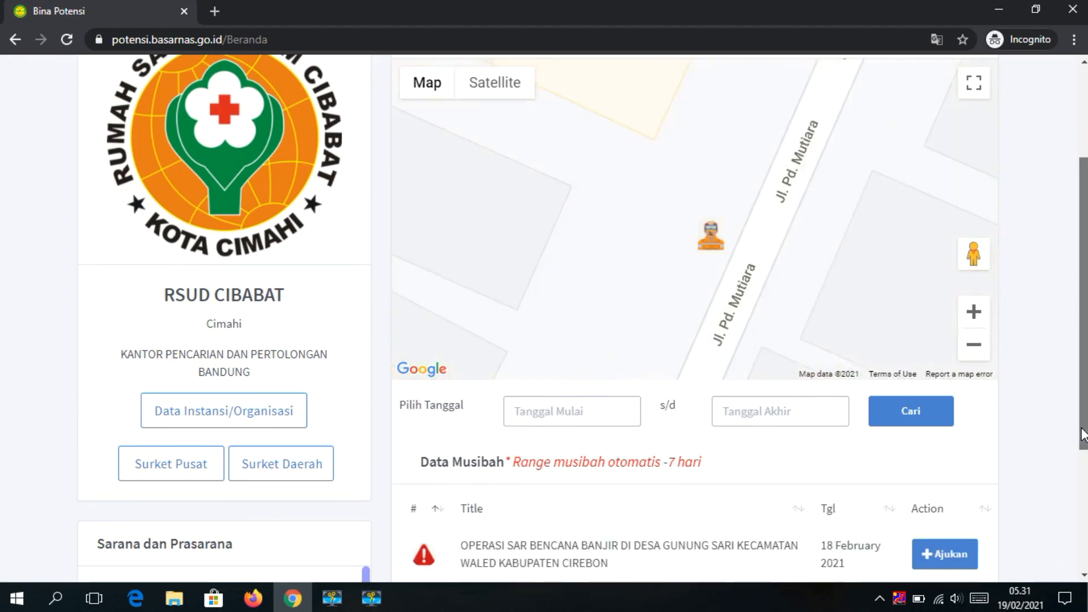
pyautogui.scroll(-1, 1084, 466)
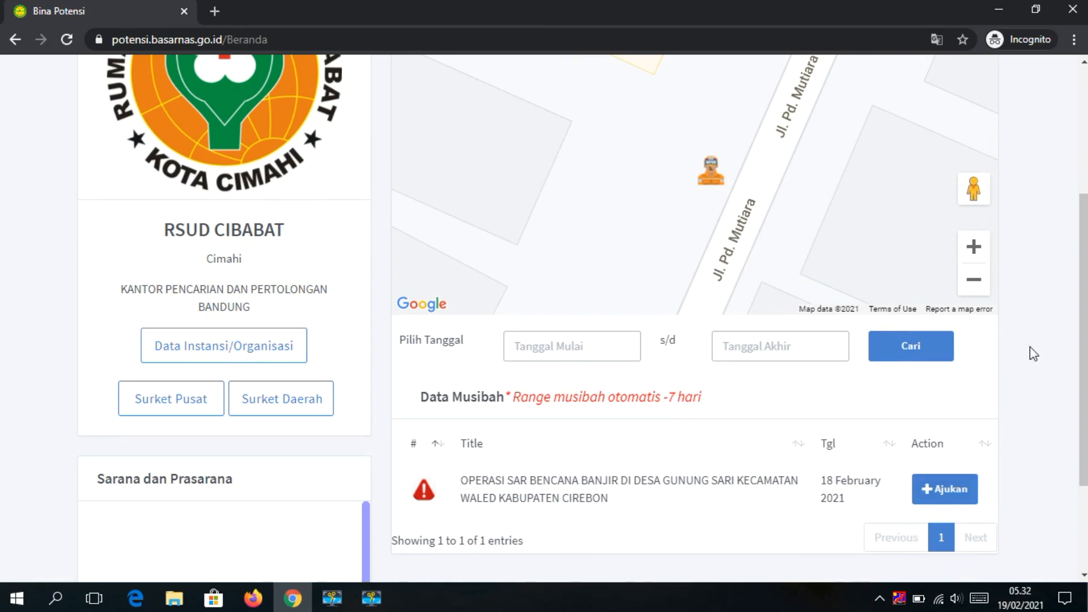
# Apply to join the flood SAR operation in Desa Gunung Sari, Kecamatan Waled, from the Data Musibah list and confirm the application
pyautogui.scroll(-1, 1084, 266)
pyautogui.scroll(-1, 1084, 270)
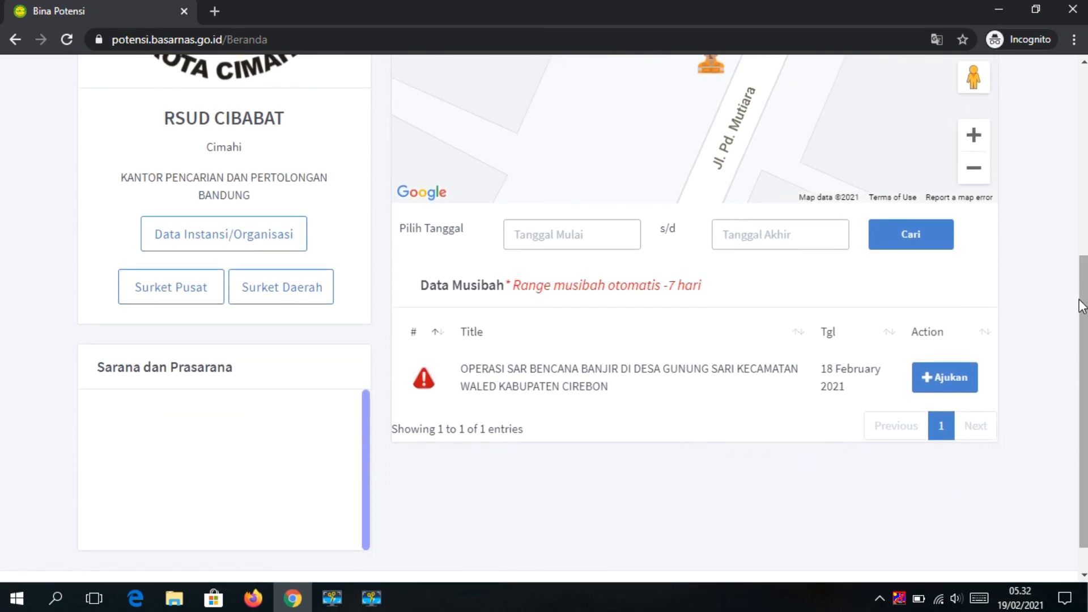
pyautogui.click(939, 391)
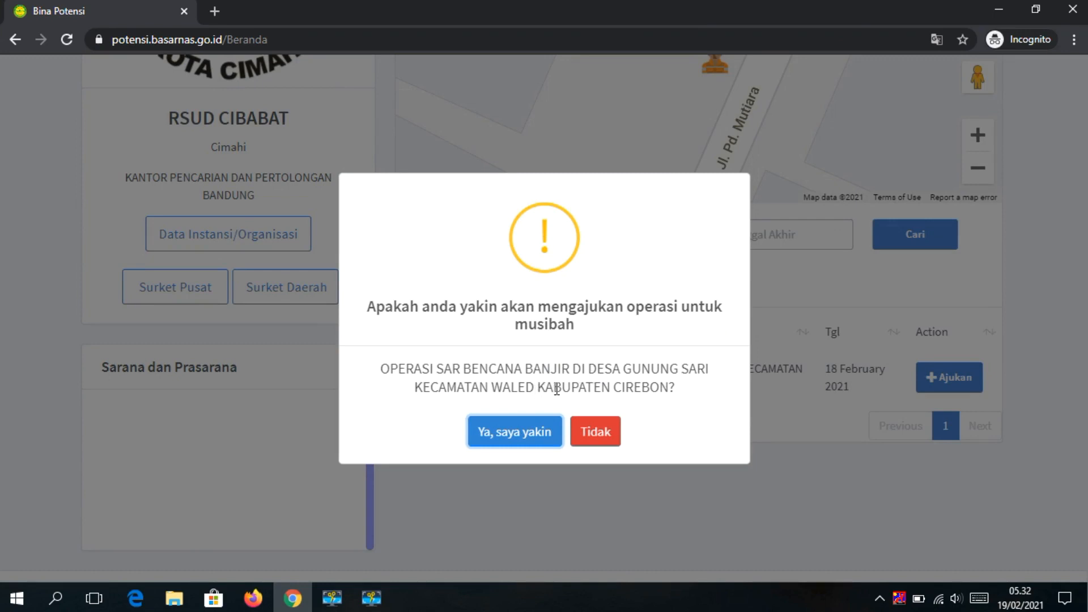
pyautogui.click(535, 445)
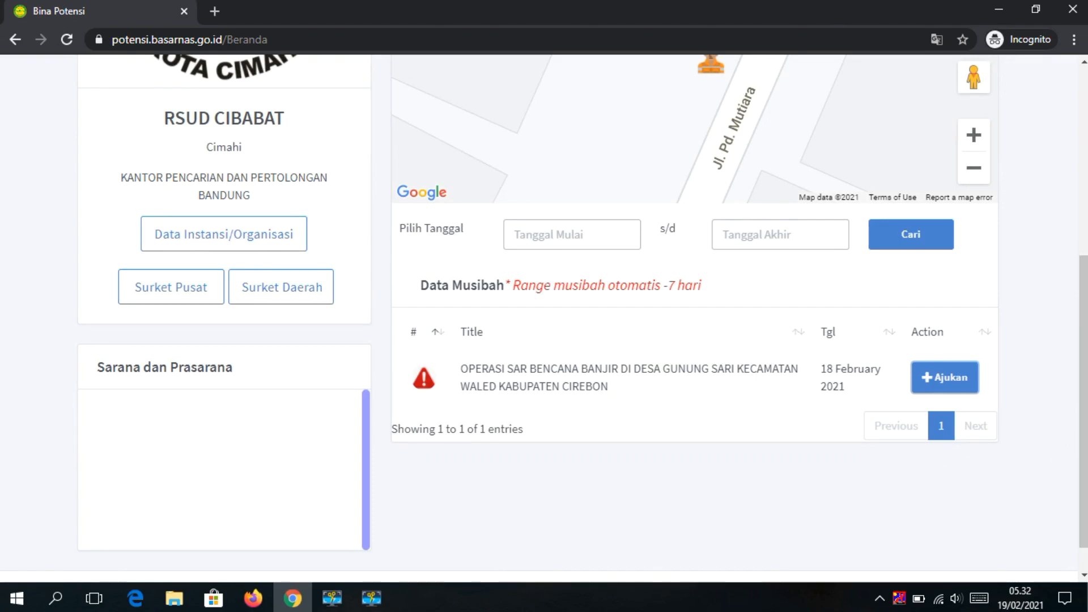
# Open the Gunung Sari flood operation for editing from Data Operasi yang Sedang Diikuti on the Operasi page
pyautogui.moveTo(1085, 374); pyautogui.dragTo(1055, 164)
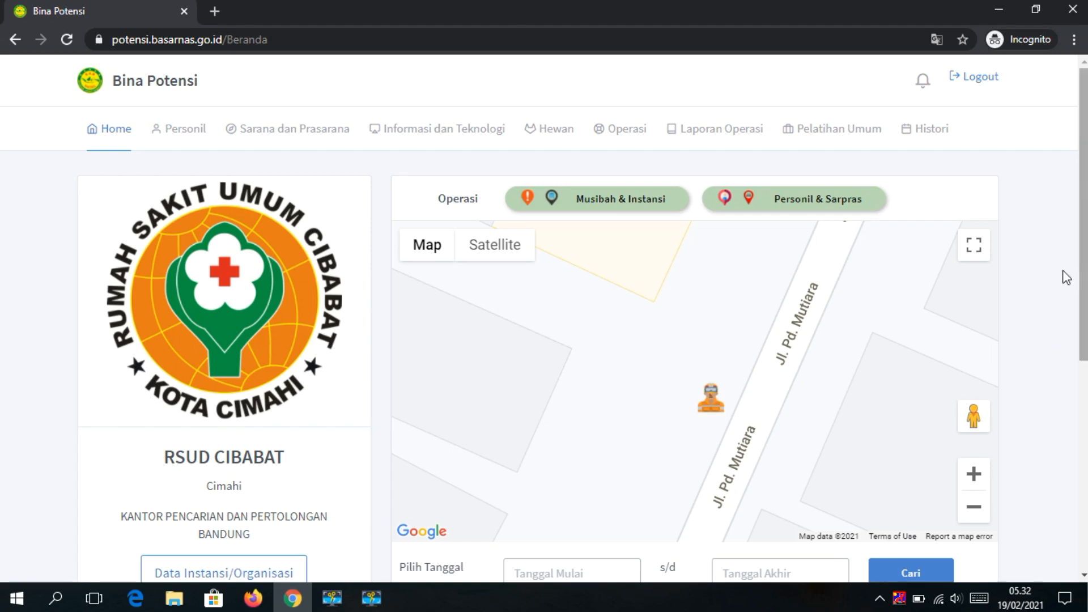
pyautogui.click(635, 129)
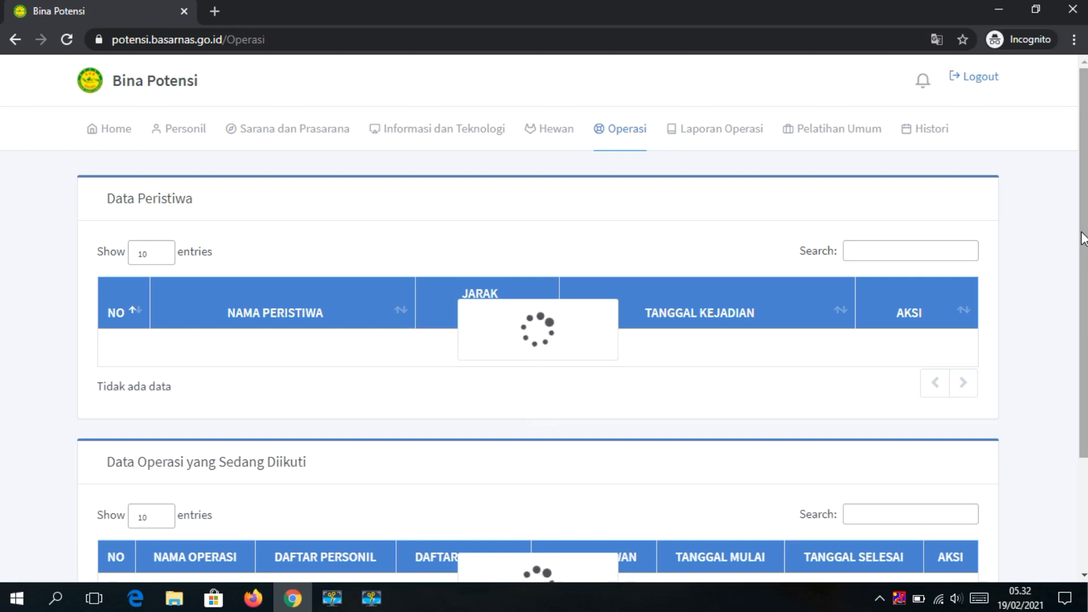
pyautogui.moveTo(1082, 238); pyautogui.dragTo(1083, 344)
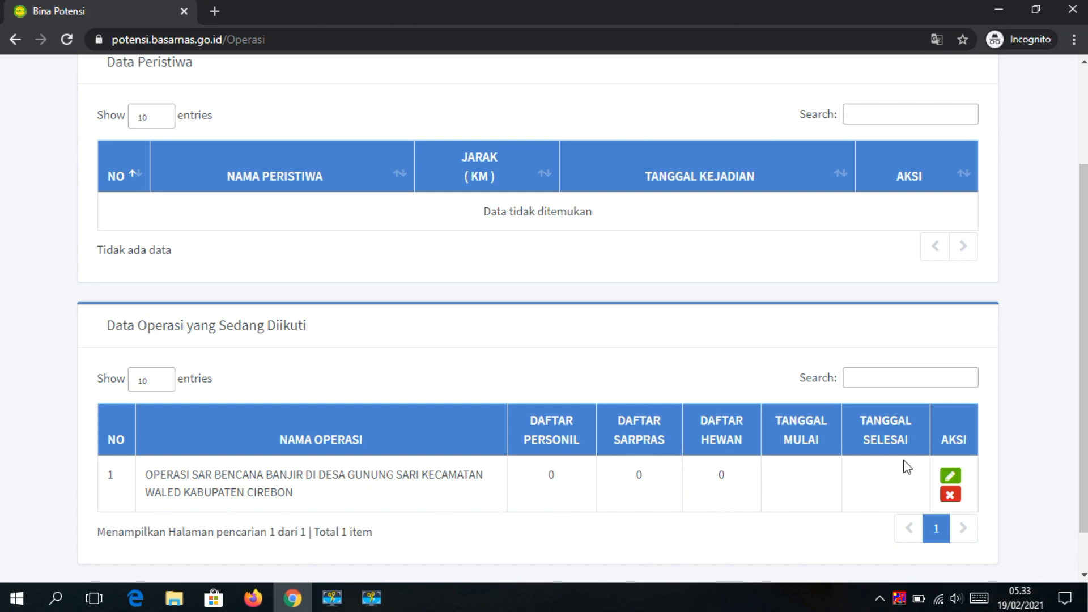
pyautogui.click(951, 476)
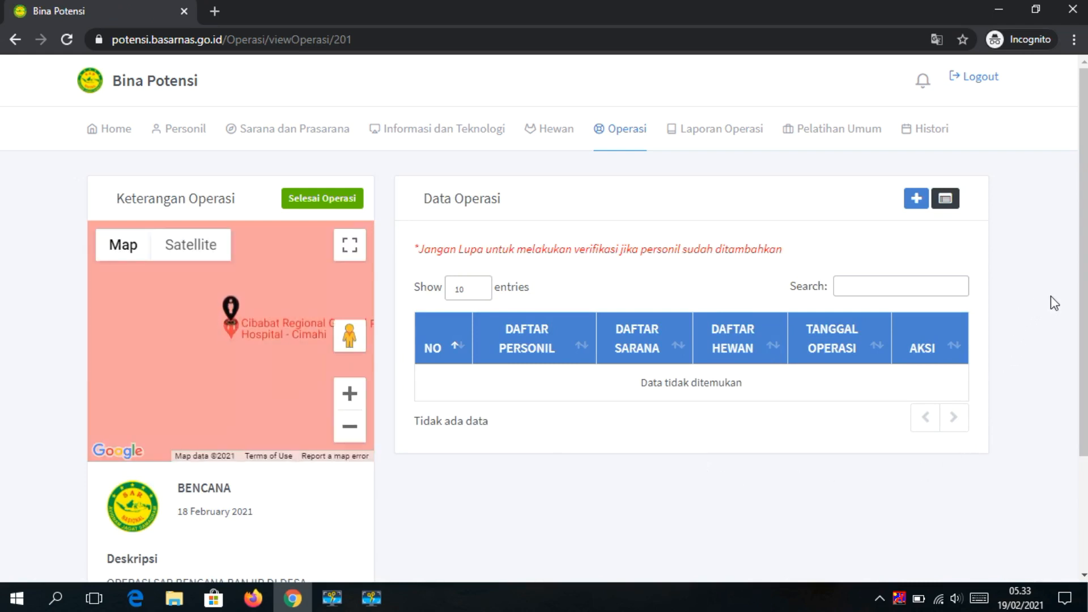
# Examine the operation's description and its map, out to the full red radius and the markers inside it
pyautogui.moveTo(1084, 248); pyautogui.dragTo(1084, 383)
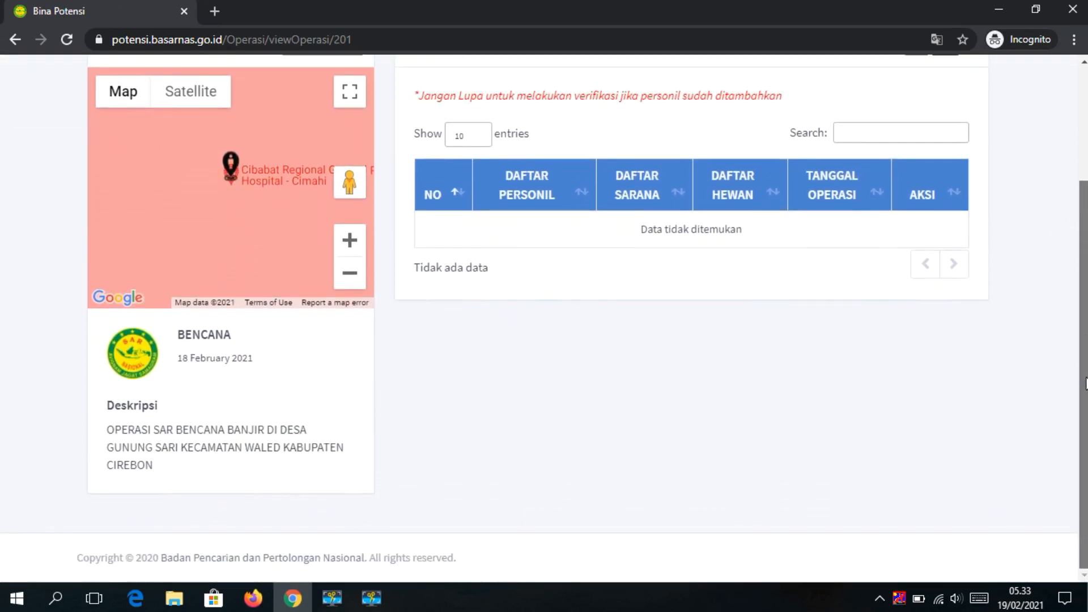
pyautogui.scroll(3, 1070, 258)
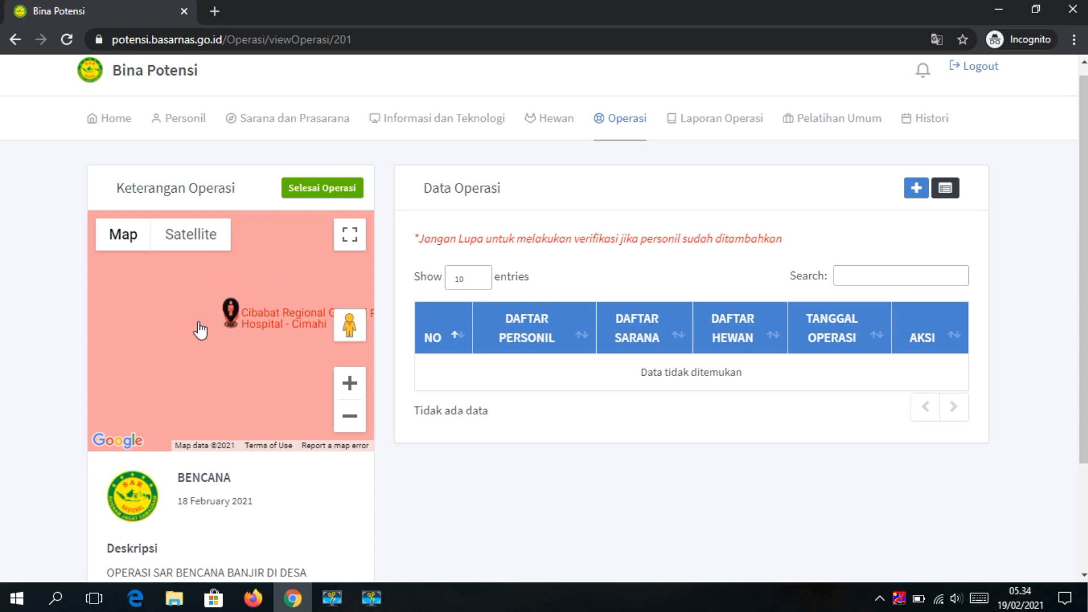
pyautogui.click(354, 420)
pyautogui.click(349, 419)
pyautogui.click(350, 419)
pyautogui.click(350, 419)
pyautogui.click(354, 420)
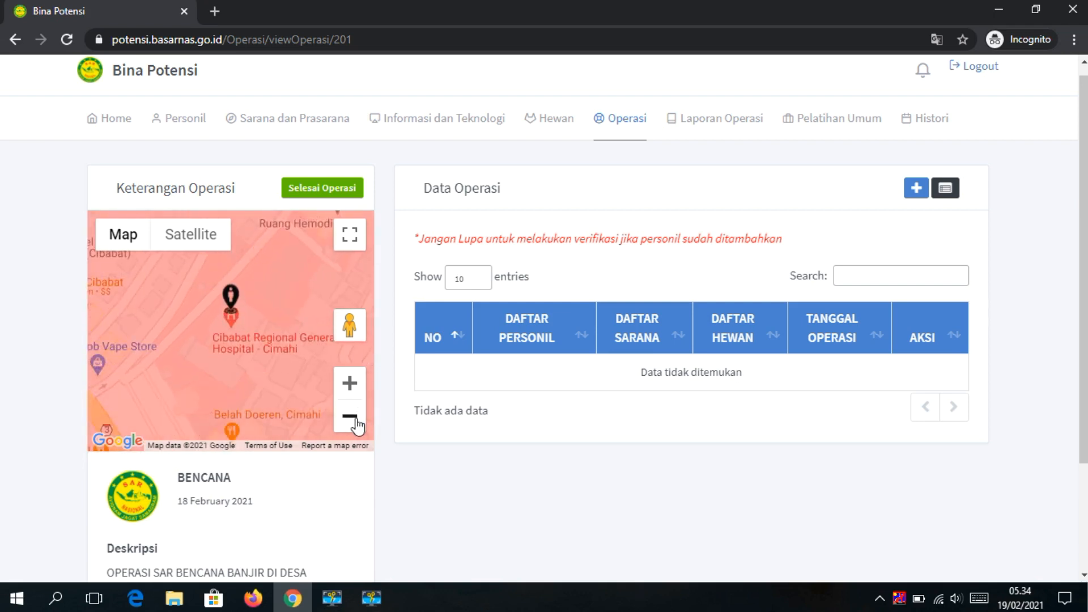
pyautogui.click(355, 420)
pyautogui.click(355, 420)
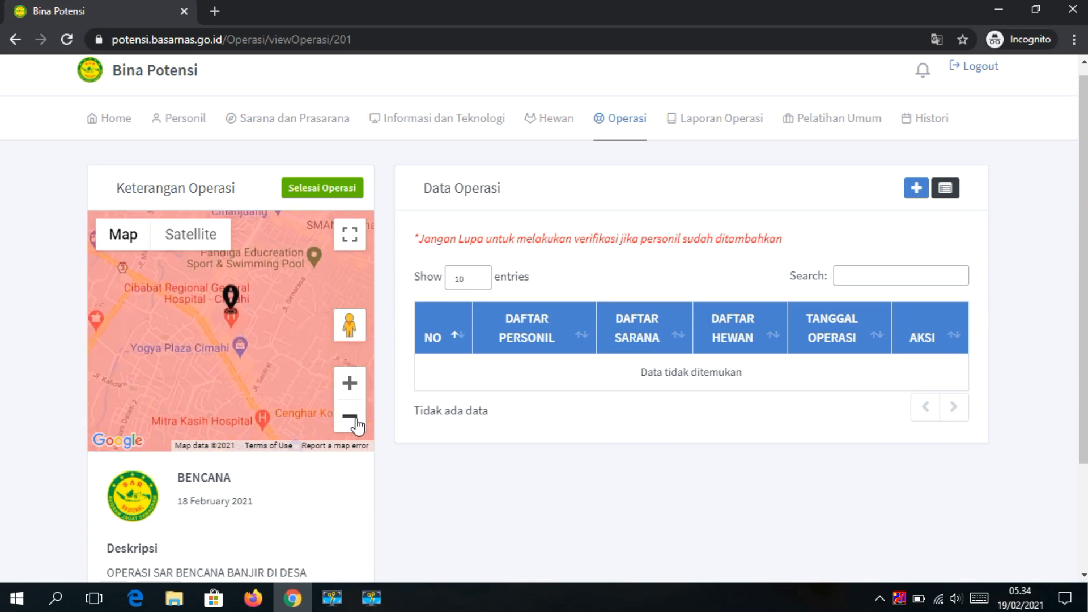
pyautogui.click(353, 426)
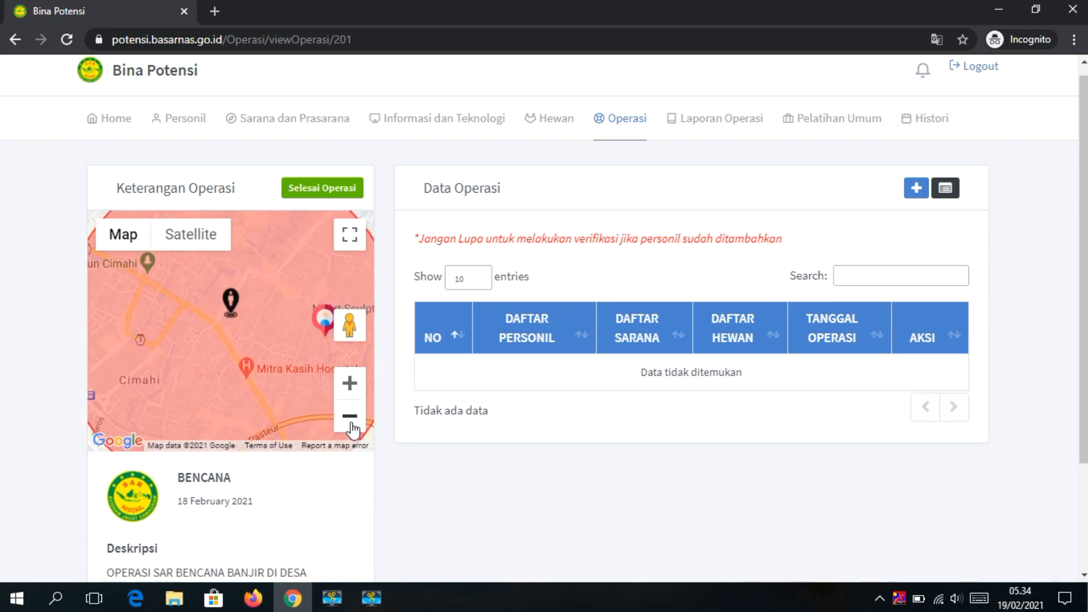
pyautogui.click(352, 426)
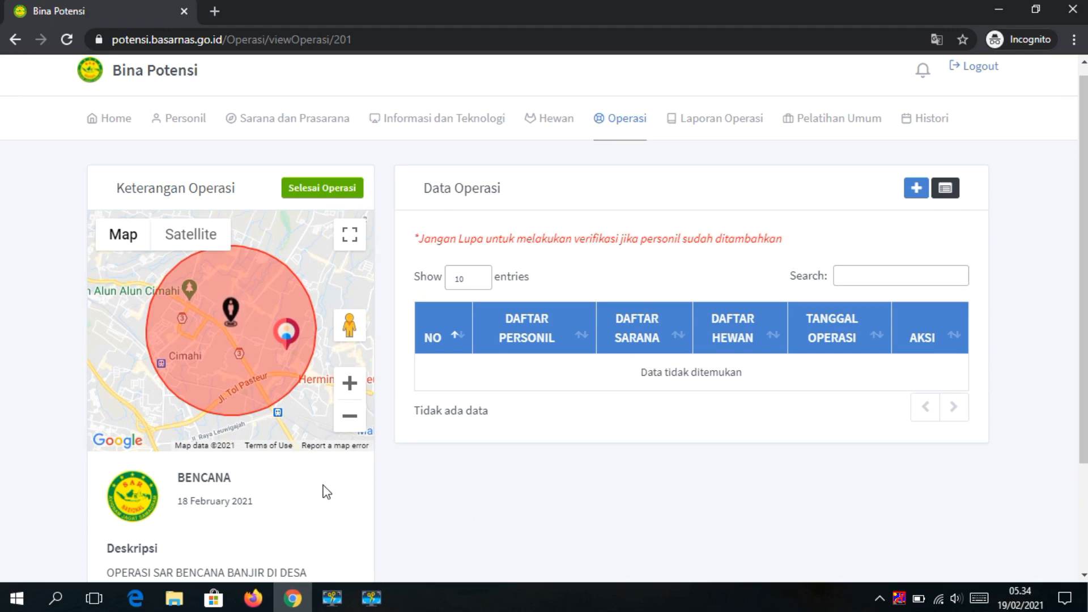
pyautogui.moveTo(286, 336)
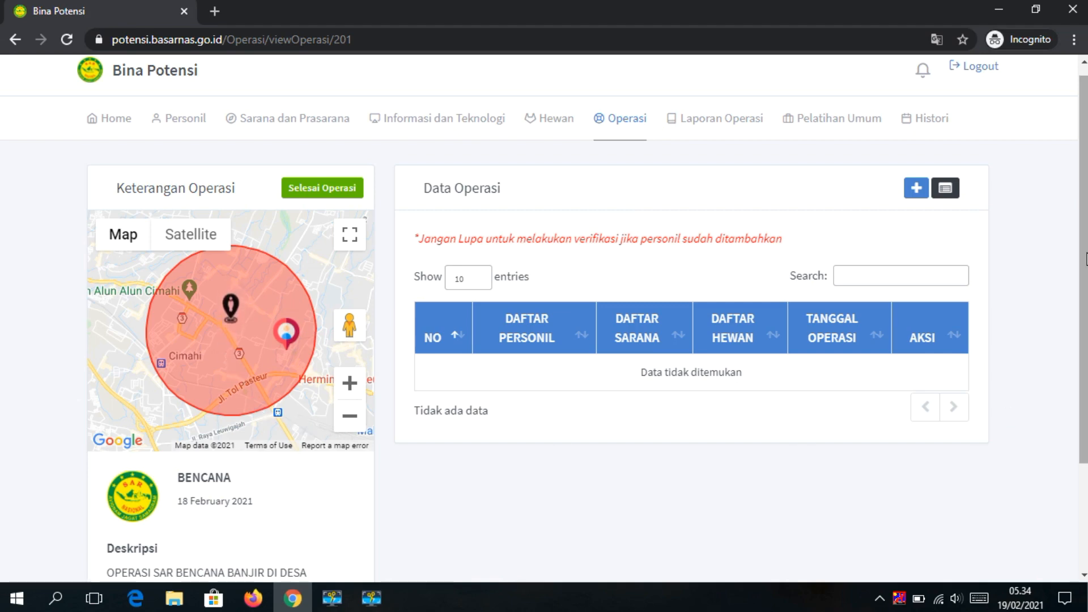
# Start a new Data Operasi entry and assign the available personnel member in the Personil field
pyautogui.moveTo(1087, 254)
pyautogui.mouseDown()
pyautogui.moveTo(1084, 357)
pyautogui.moveTo(1082, 248)
pyautogui.mouseUp()
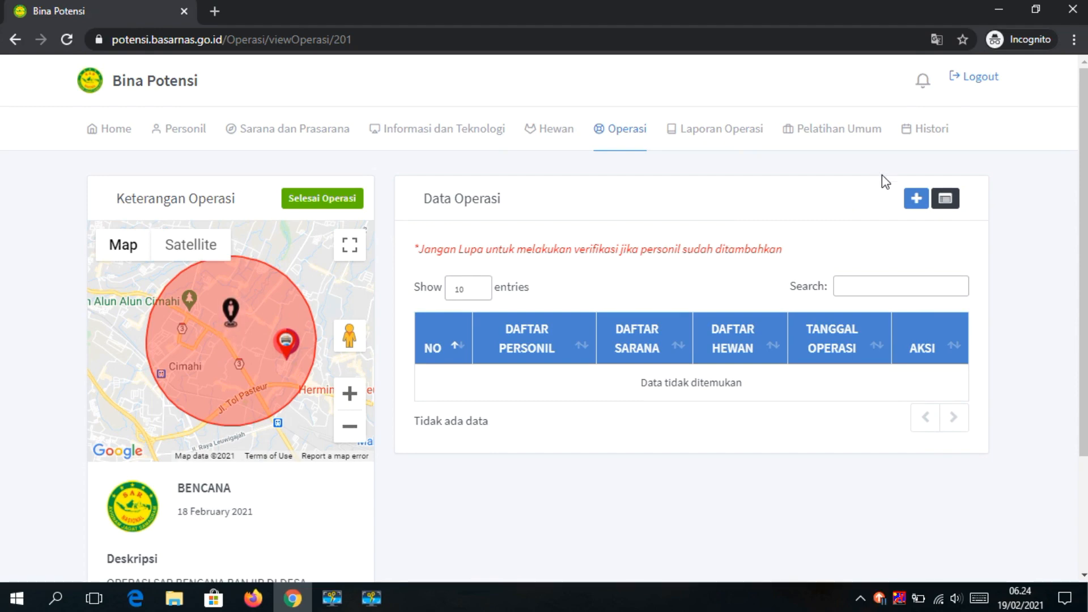
pyautogui.click(915, 200)
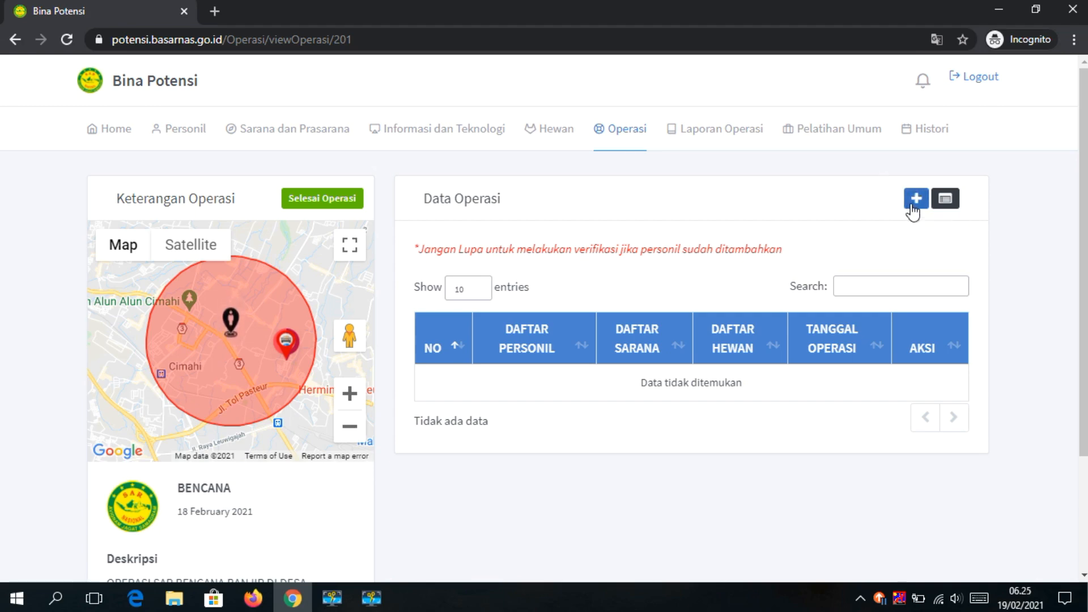
pyautogui.click(438, 286)
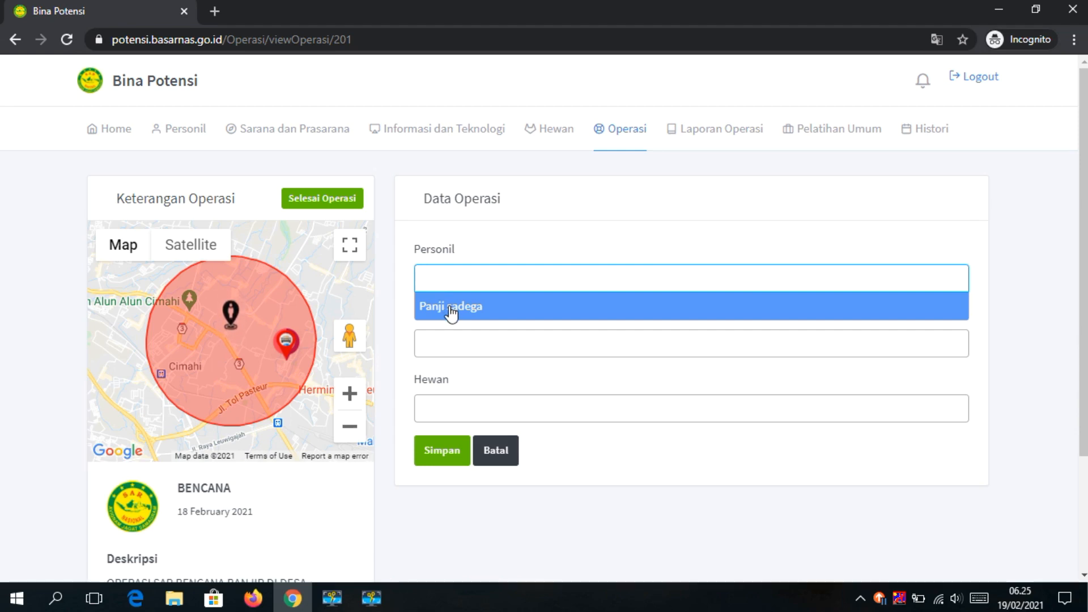
pyautogui.click(500, 245)
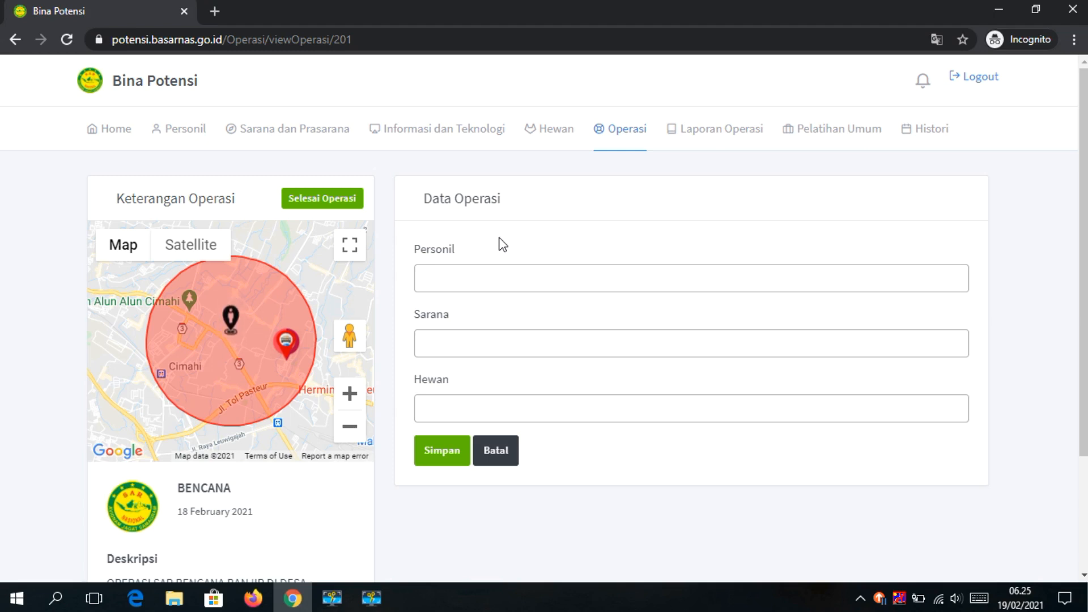
pyautogui.click(480, 269)
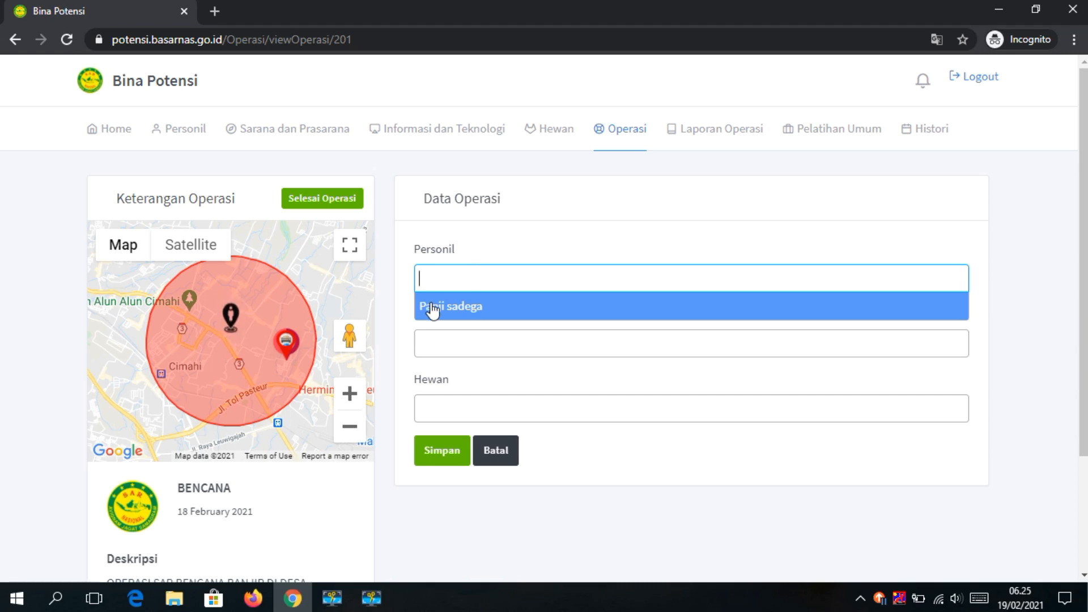
pyautogui.click(510, 310)
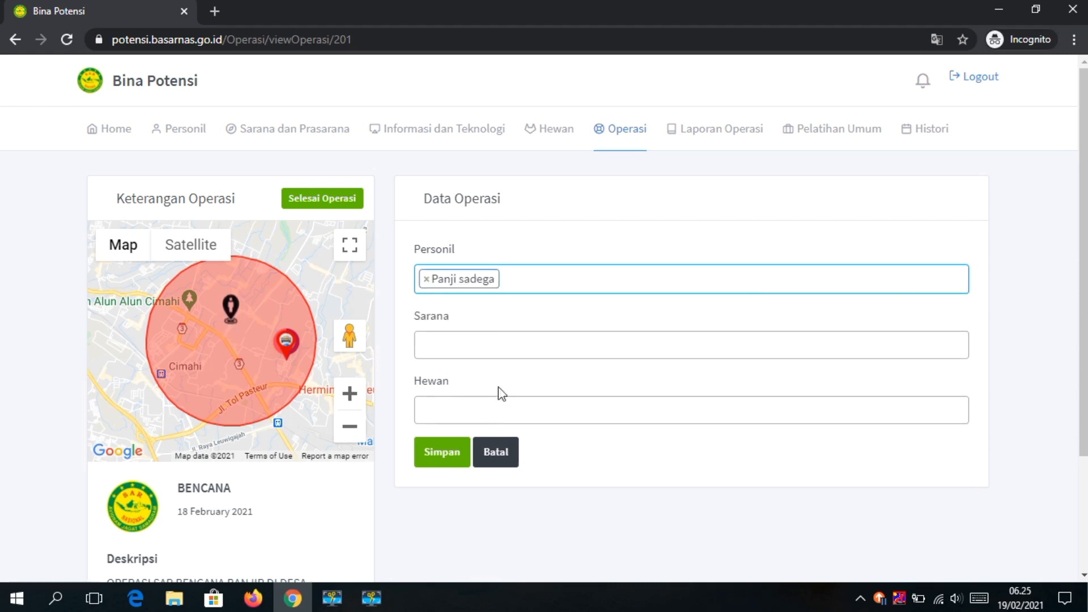
# Assign Kantong Jenajah as the Sarana and ANJING PELACAK as the Hewan of the entry
pyautogui.click(470, 353)
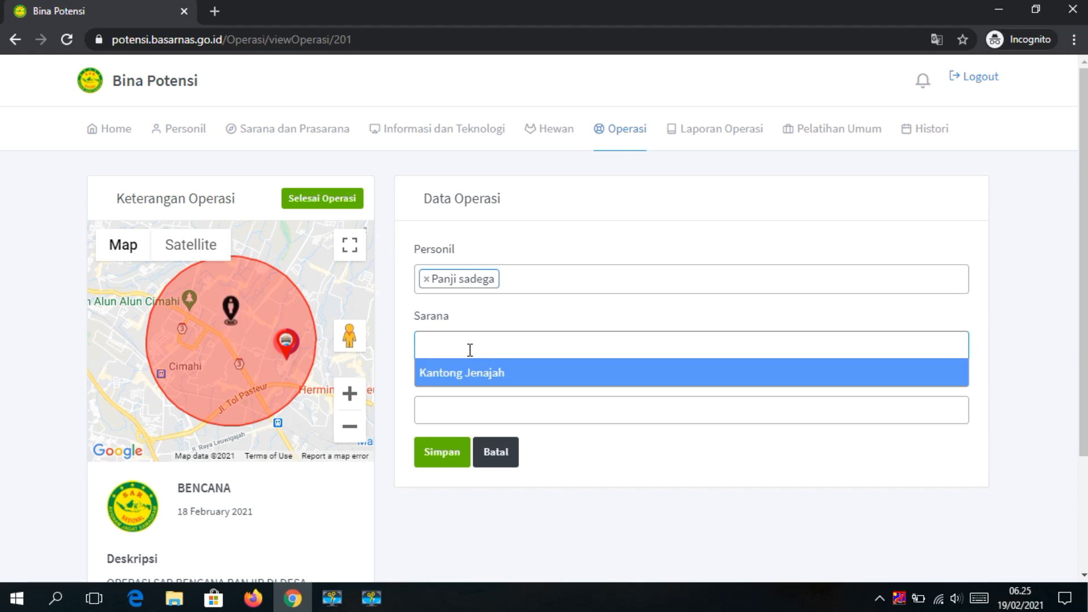
pyautogui.click(483, 307)
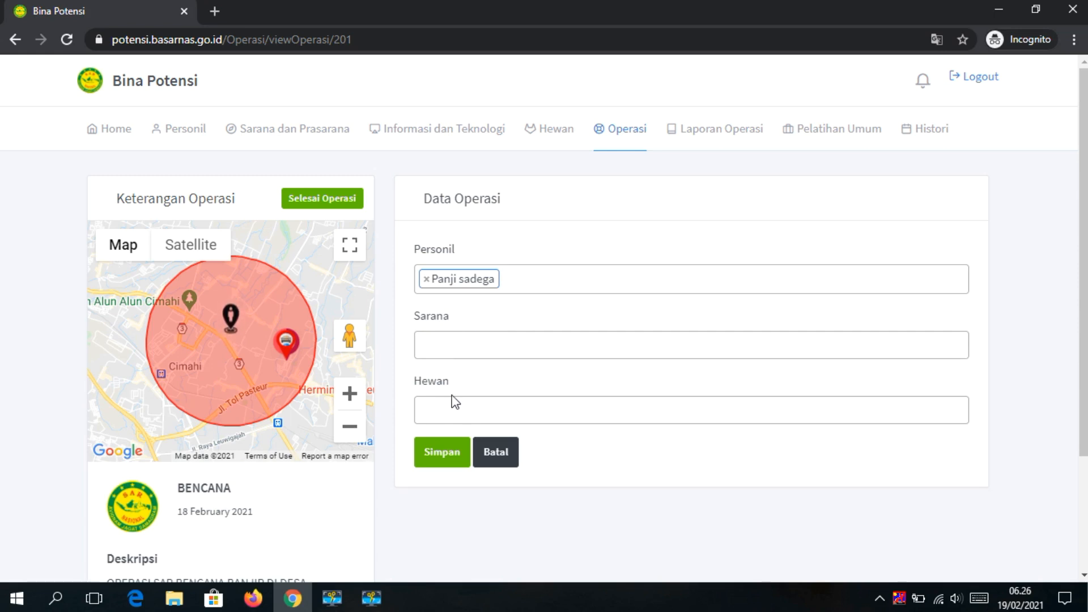
pyautogui.click(459, 349)
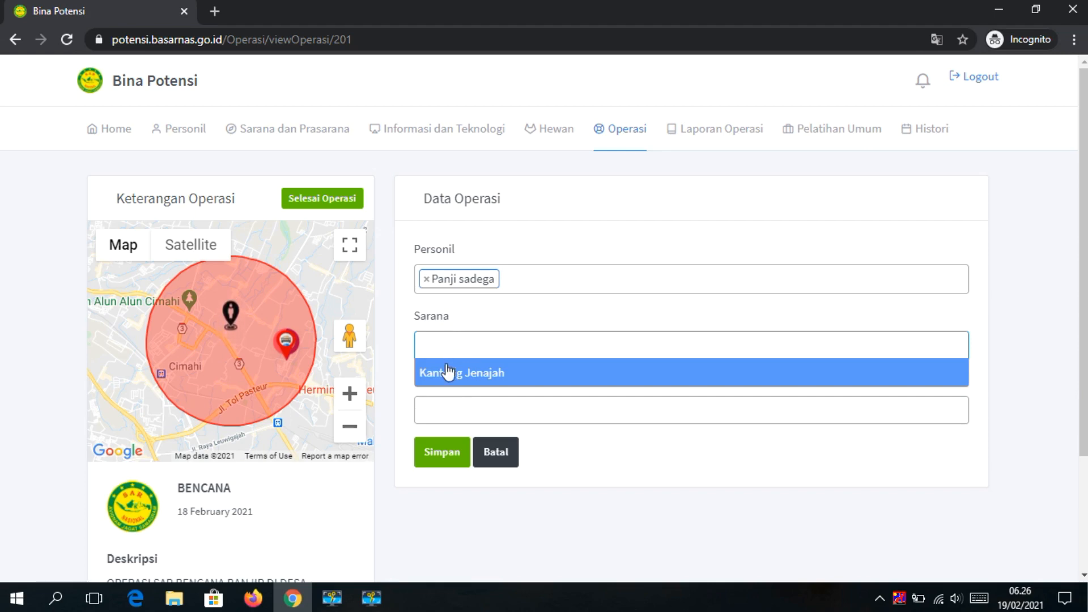
pyautogui.click(448, 373)
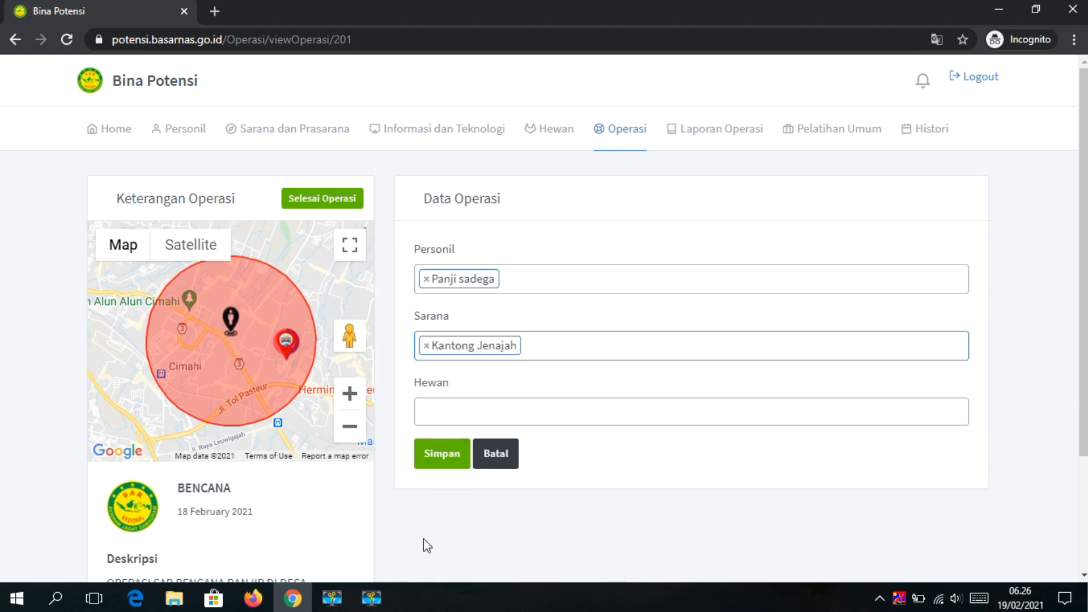
pyautogui.click(480, 414)
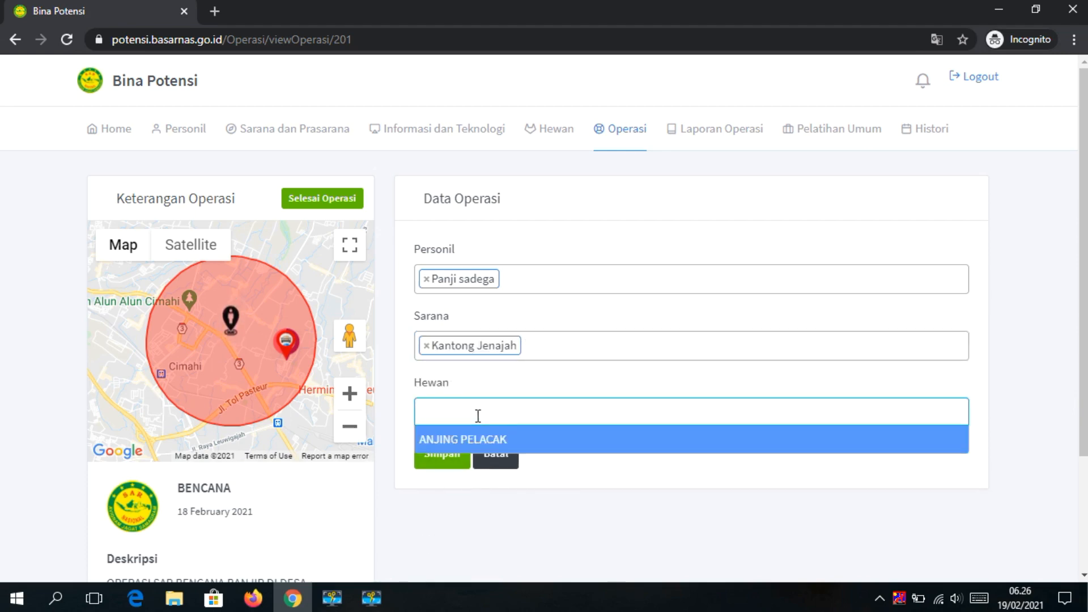
pyautogui.click(545, 448)
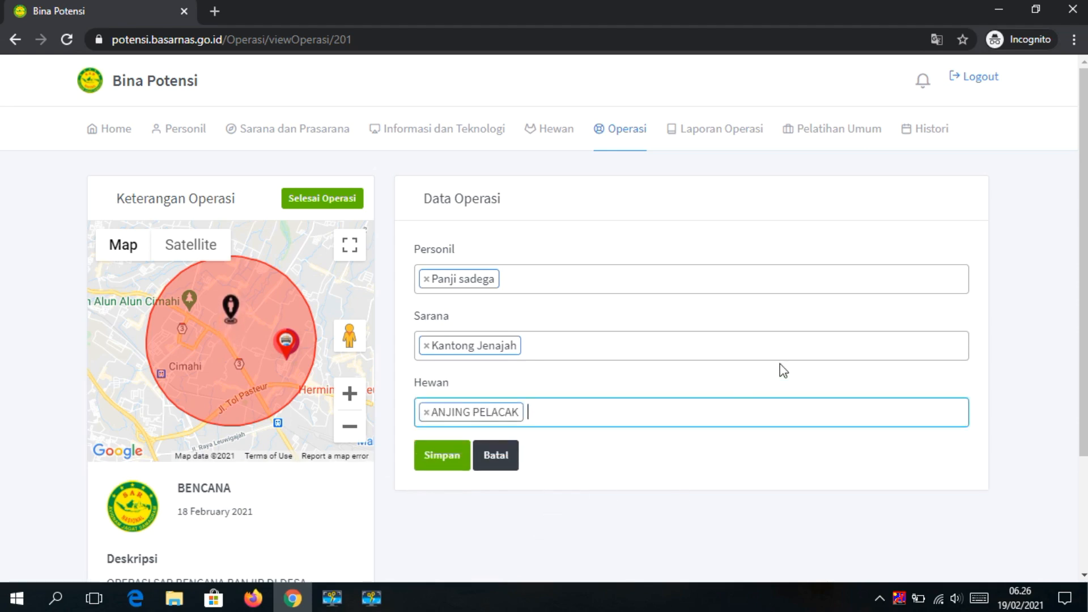
# Save the new Data Operasi entry and dismiss the success message
pyautogui.scroll(-1, 1085, 304)
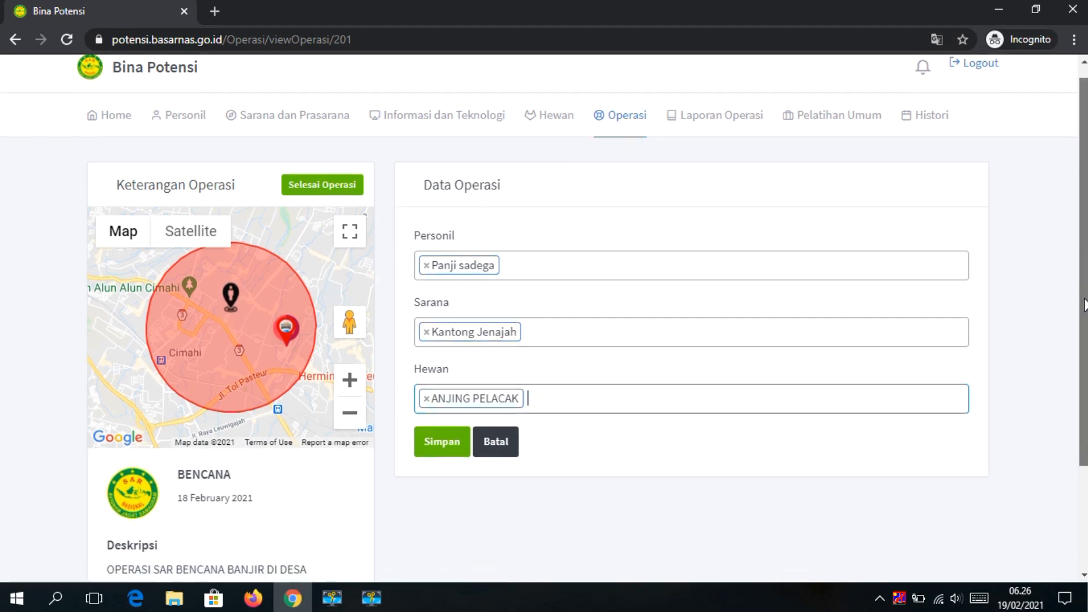
pyautogui.scroll(-2, 1085, 305)
pyautogui.scroll(2, 1085, 304)
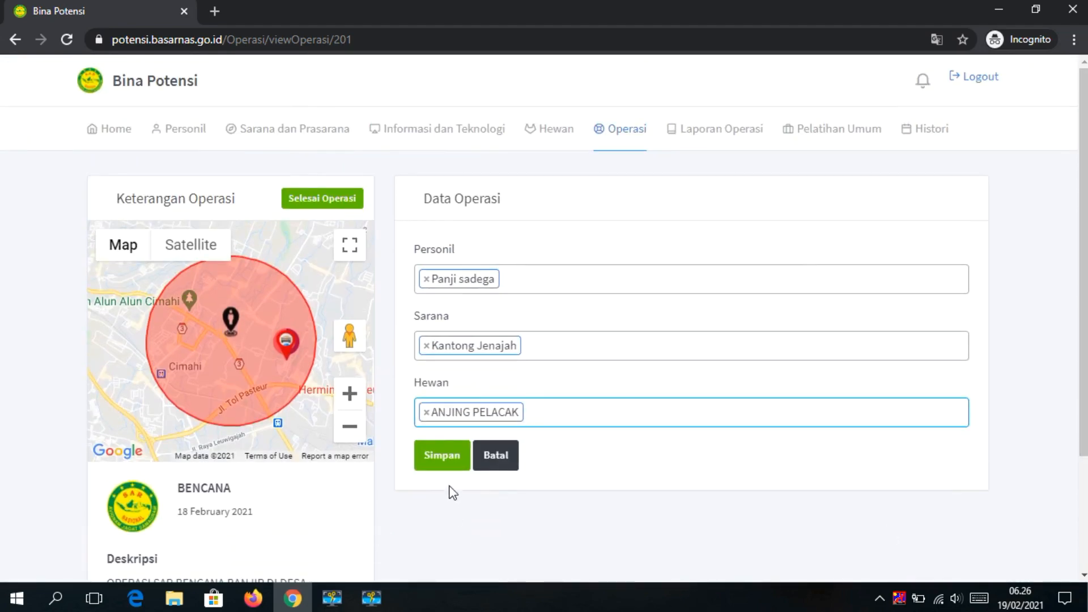
pyautogui.click(447, 460)
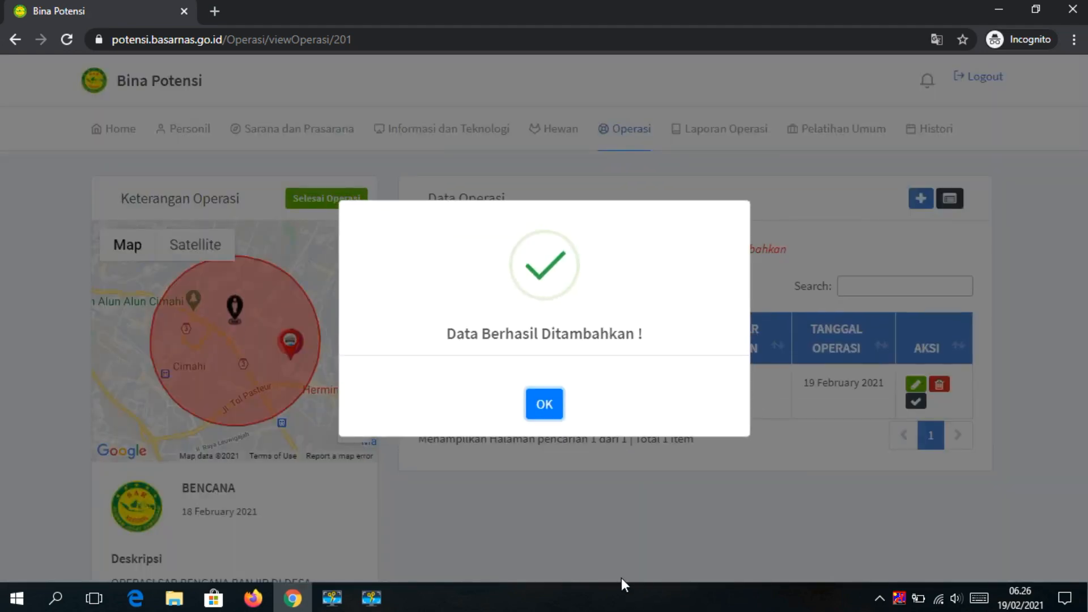
pyautogui.click(545, 412)
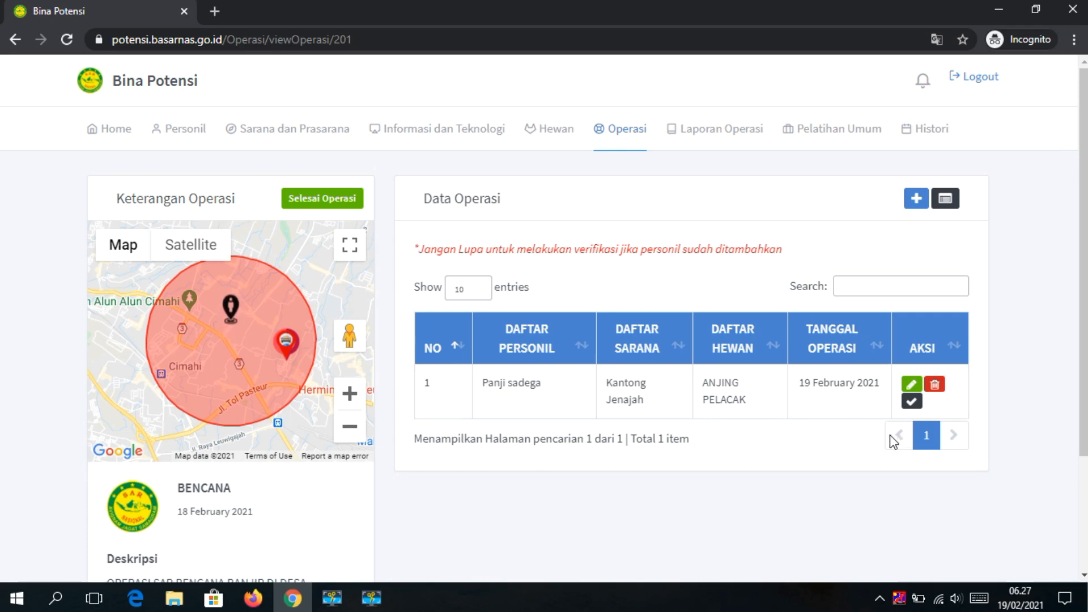
# Verify the saved Data Operasi entry with its assigned personnel, equipment and animal, and dismiss the success message
pyautogui.click(911, 402)
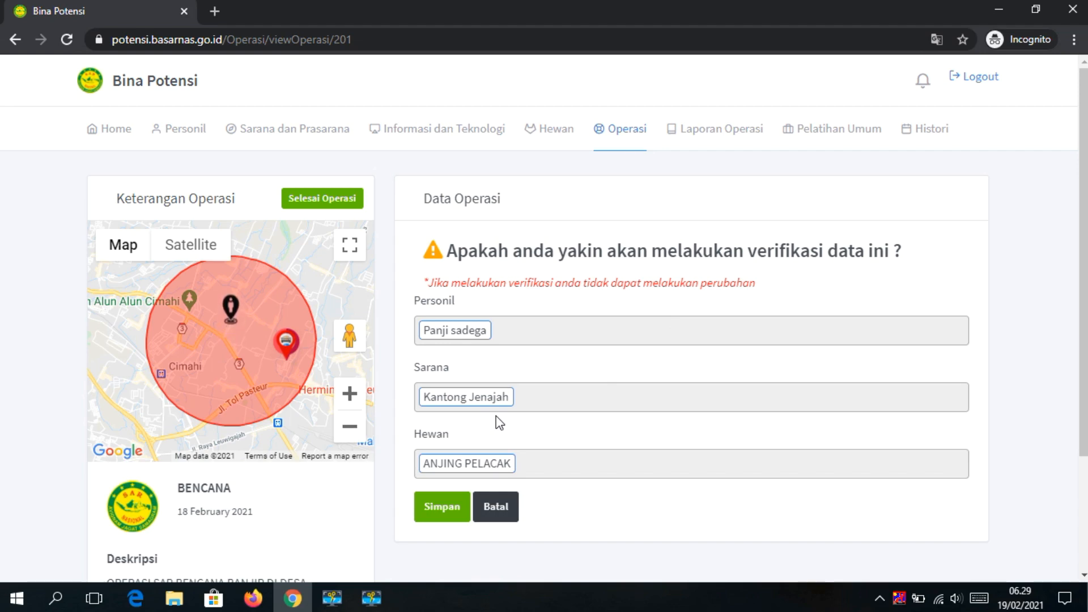
pyautogui.click(443, 508)
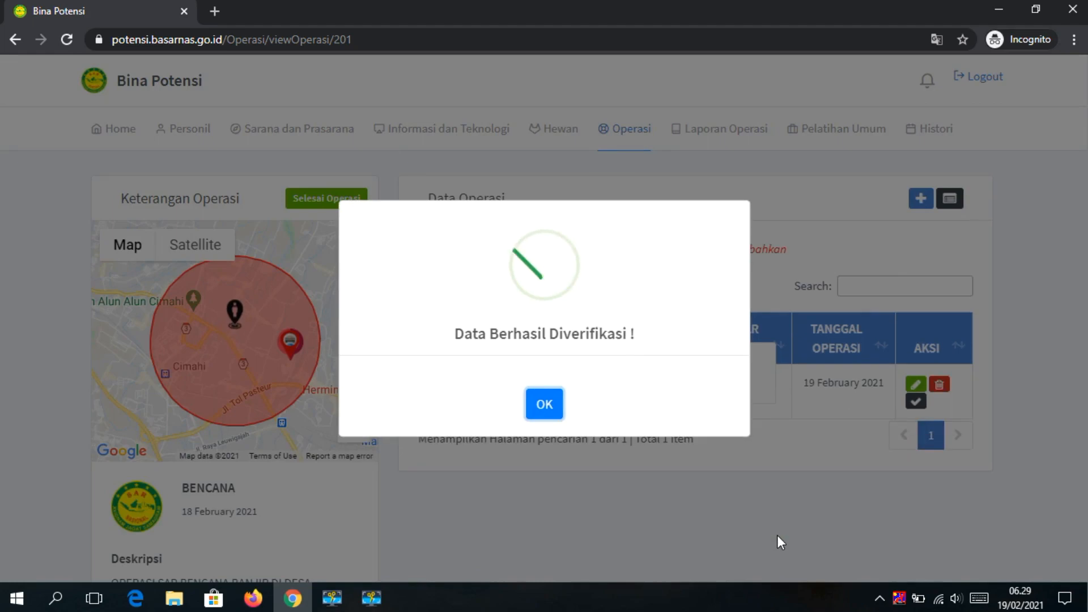
pyautogui.click(549, 407)
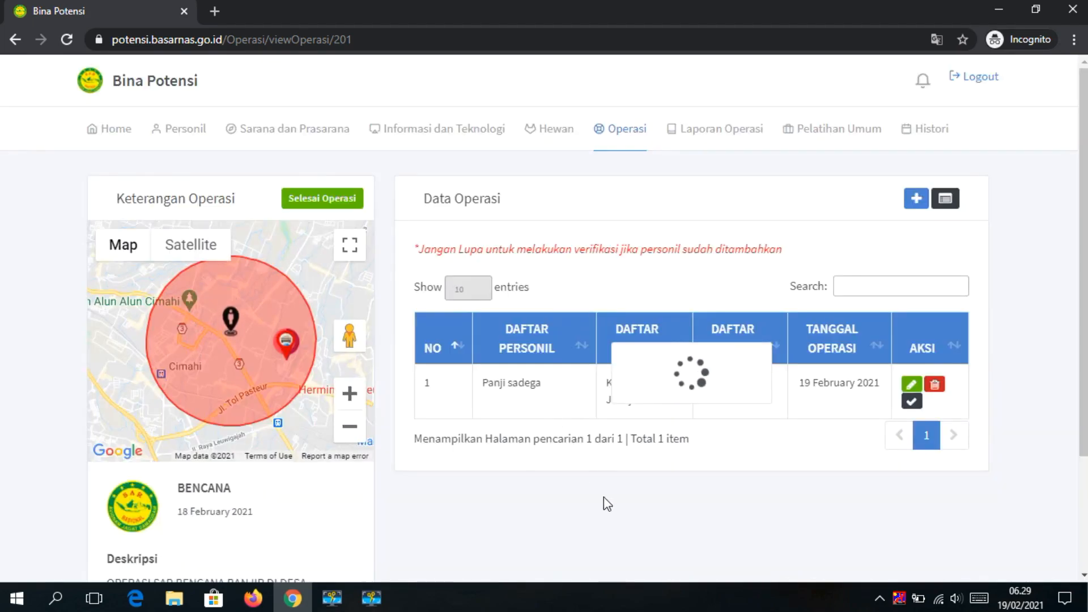